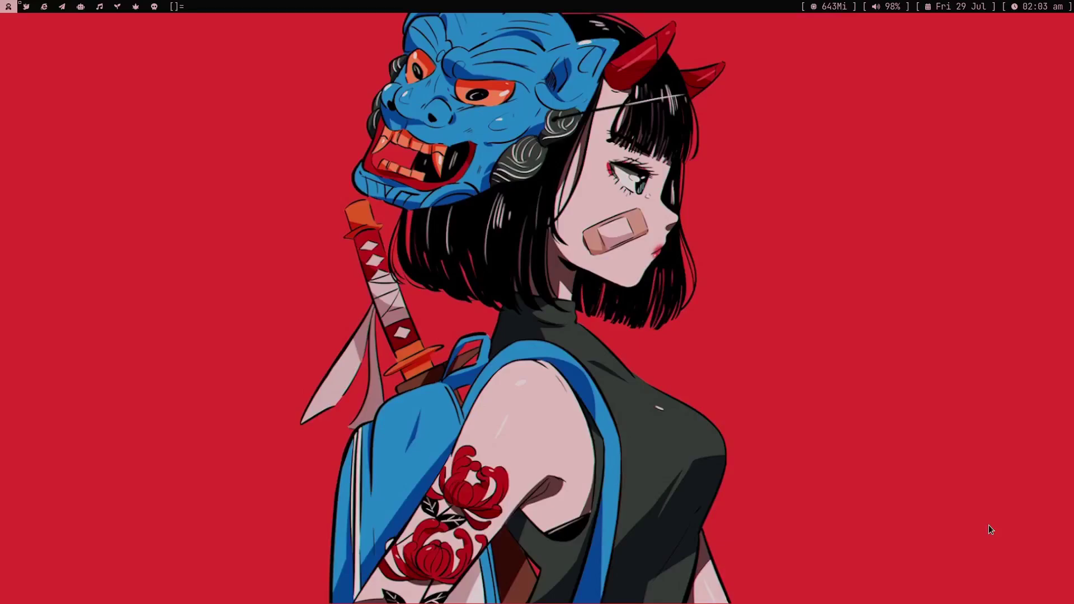
# Launch Firefox from dmenu and load YouTube in a new private window.
pyautogui.press('super+d')
pyautogui.write('fire')
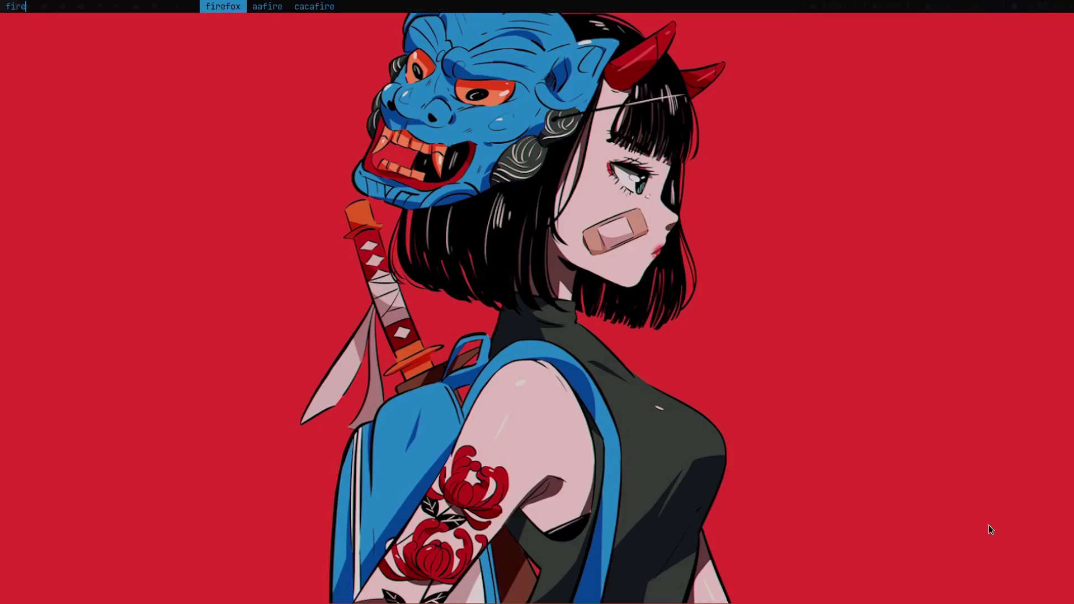
pyautogui.press('Return')
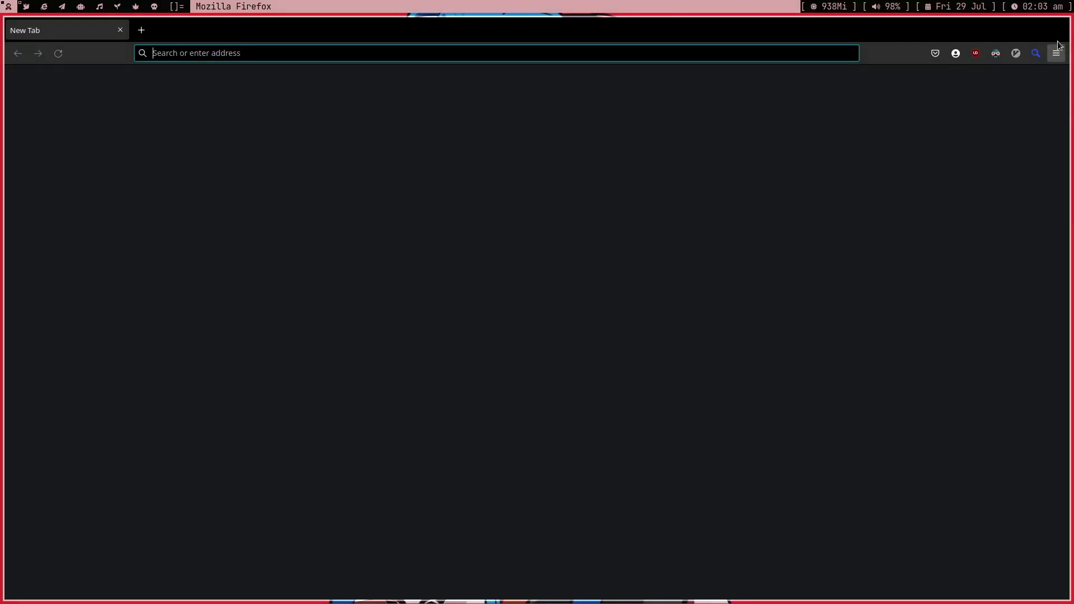
pyautogui.click(1056, 53)
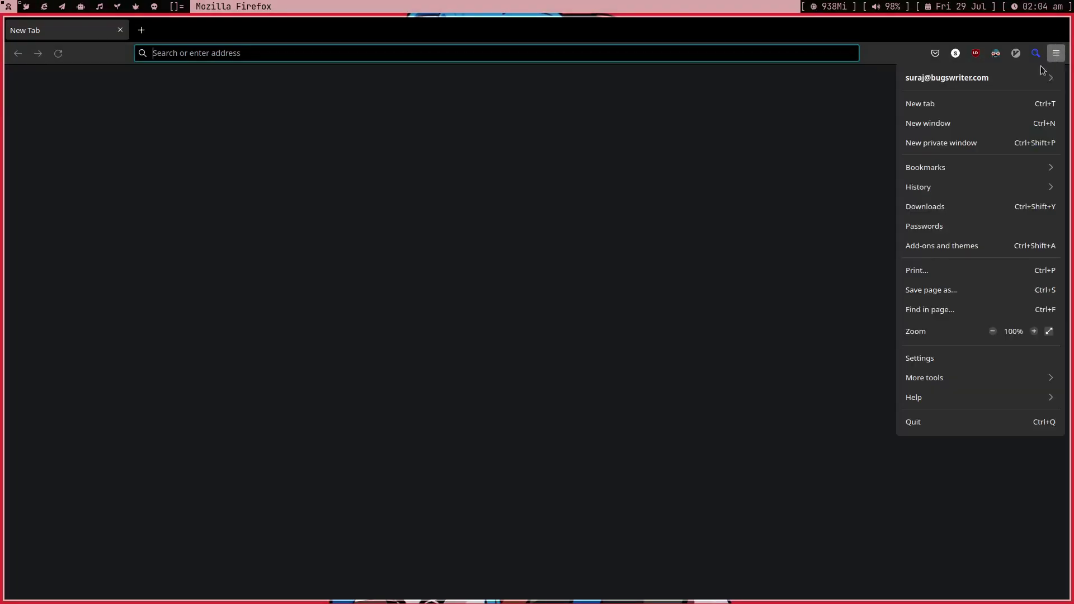
pyautogui.click(973, 152)
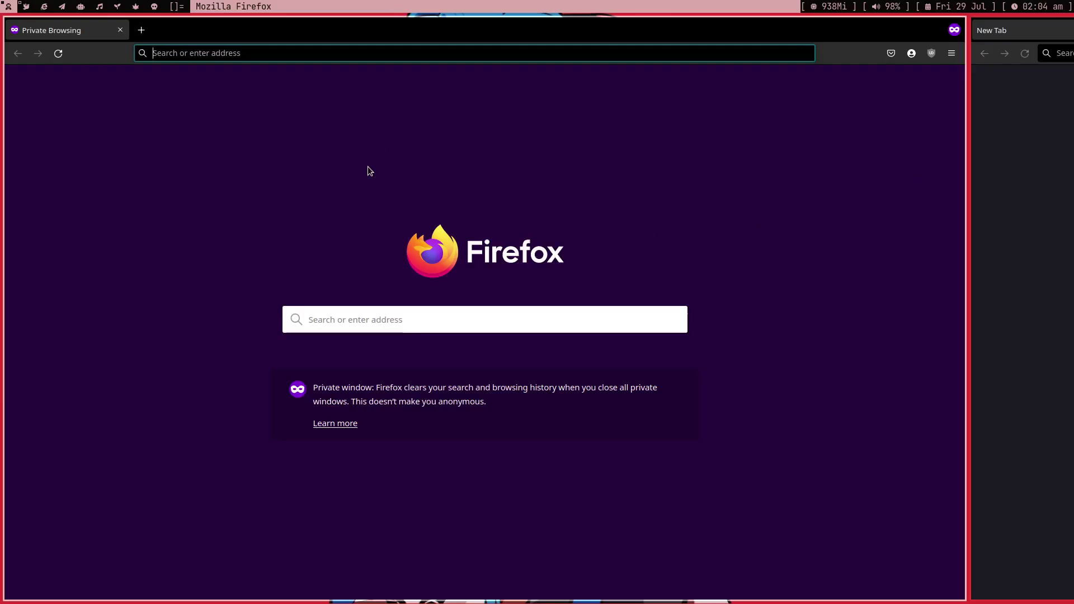
pyautogui.write('youtube.com')
pyautogui.press('Return')
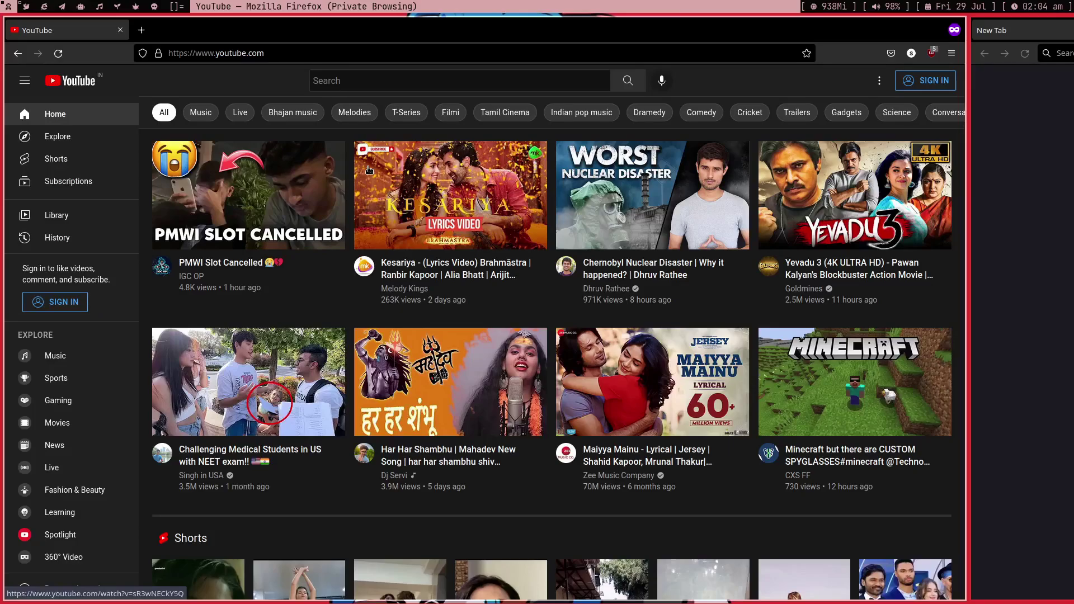
pyautogui.scroll(-5, 368, 170)
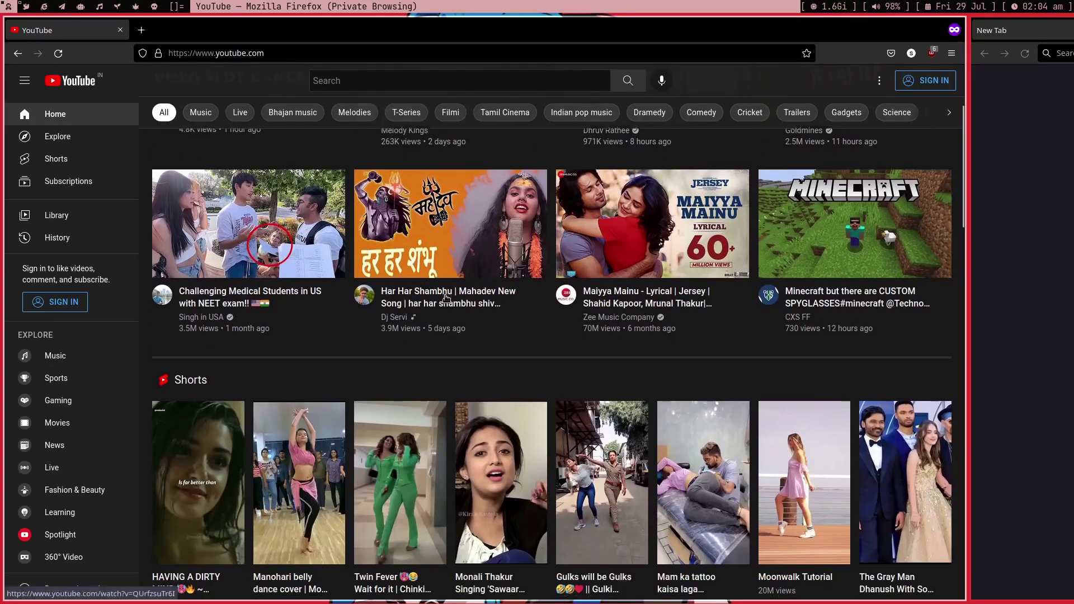
pyautogui.scroll(-3, 447, 299)
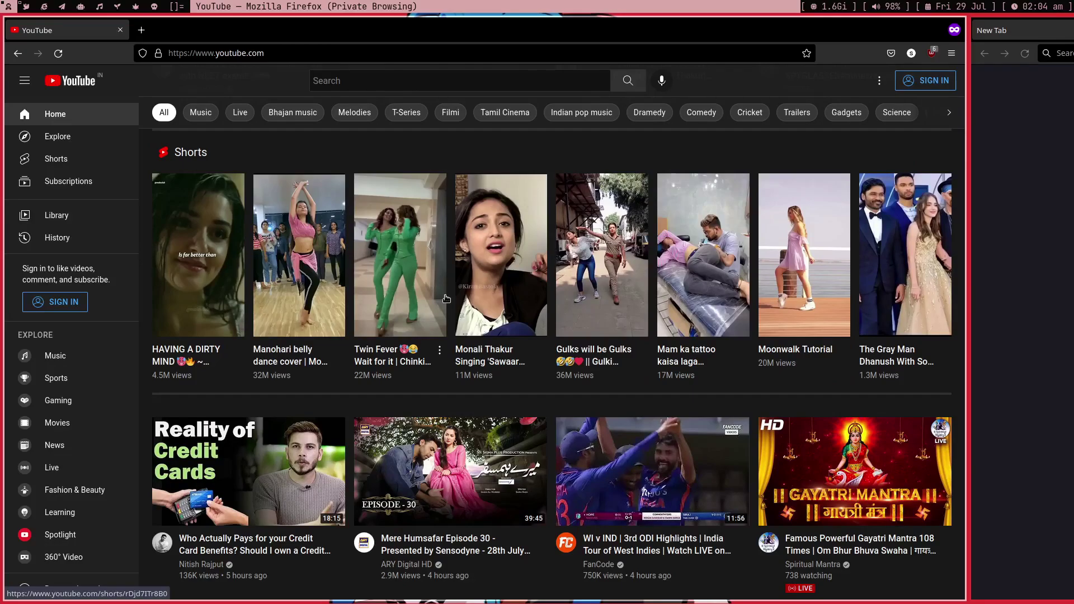
pyautogui.scroll(3, 447, 299)
pyautogui.scroll(3, 447, 299)
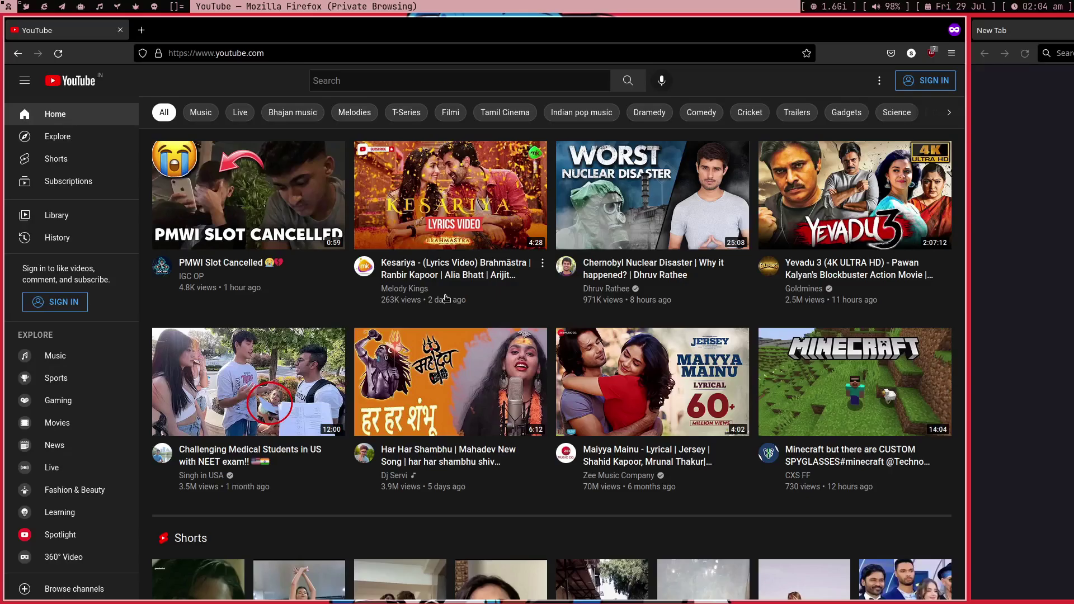
pyautogui.scroll(-5, 447, 299)
pyautogui.scroll(-5, 447, 299)
pyautogui.scroll(-5, 447, 299)
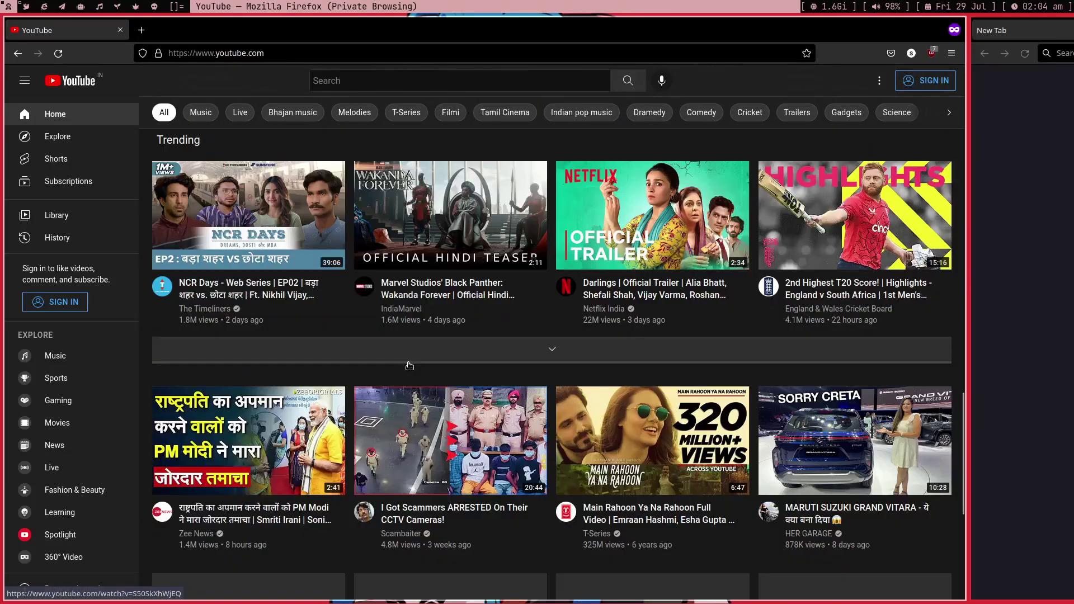
pyautogui.scroll(-3, 410, 364)
pyautogui.scroll(-3, 409, 366)
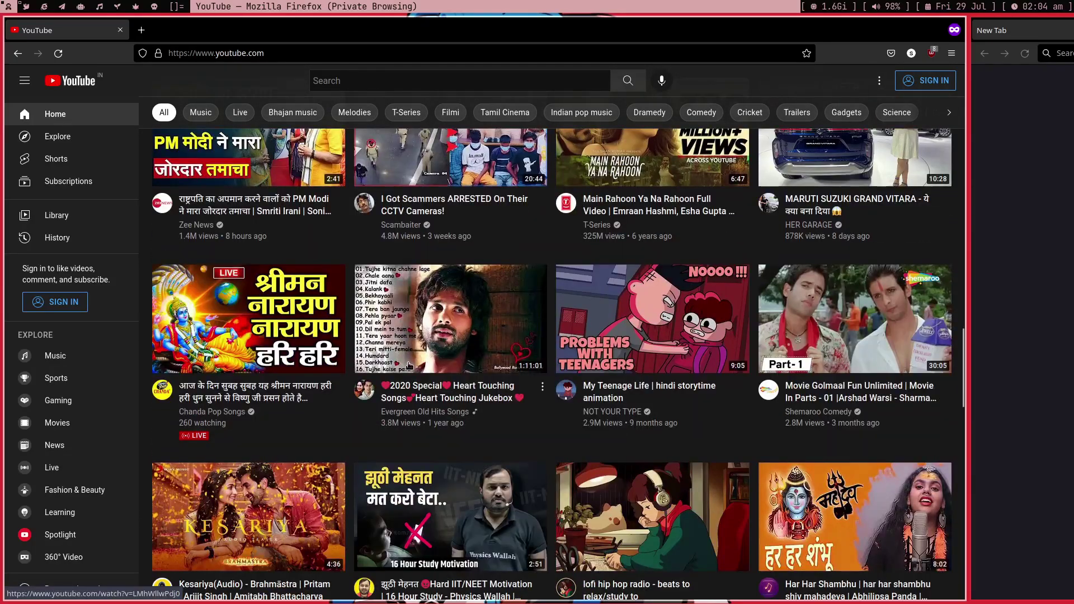
pyautogui.scroll(5, 410, 366)
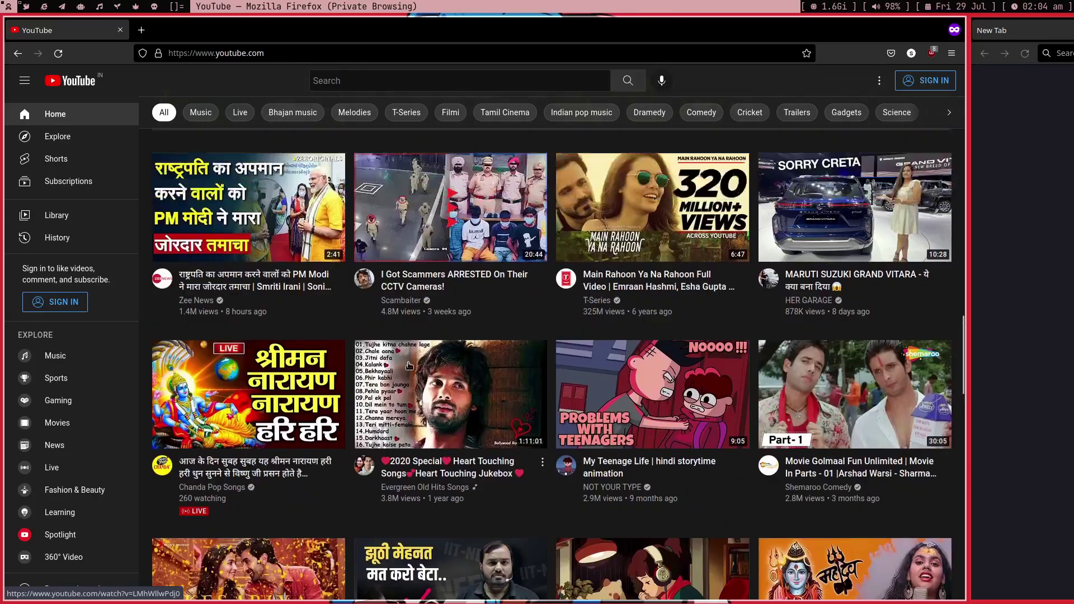
pyautogui.scroll(5, 410, 365)
pyautogui.scroll(5, 410, 366)
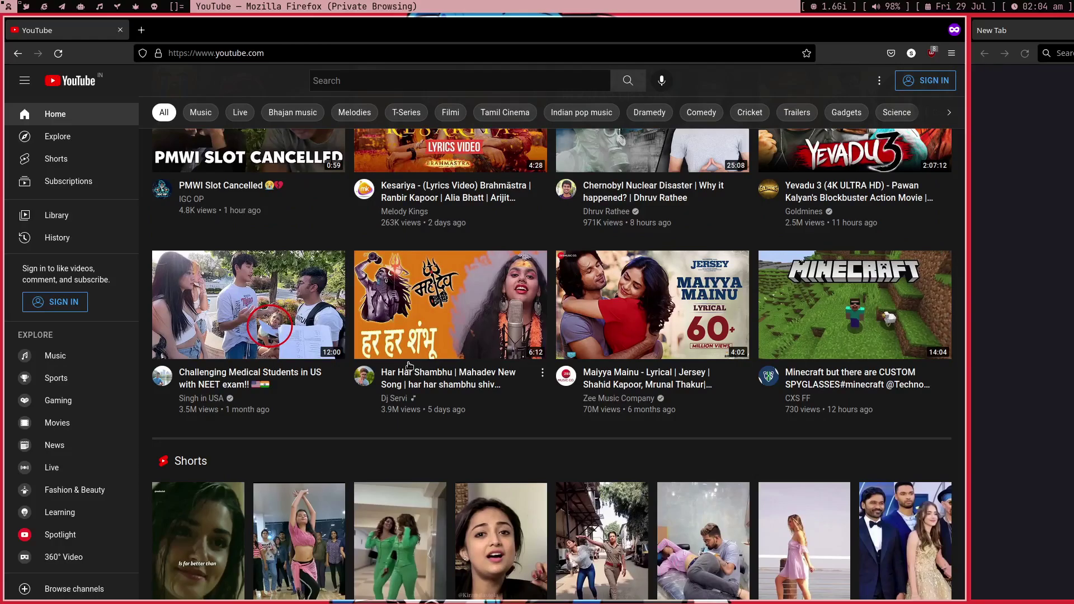
pyautogui.scroll(3, 410, 366)
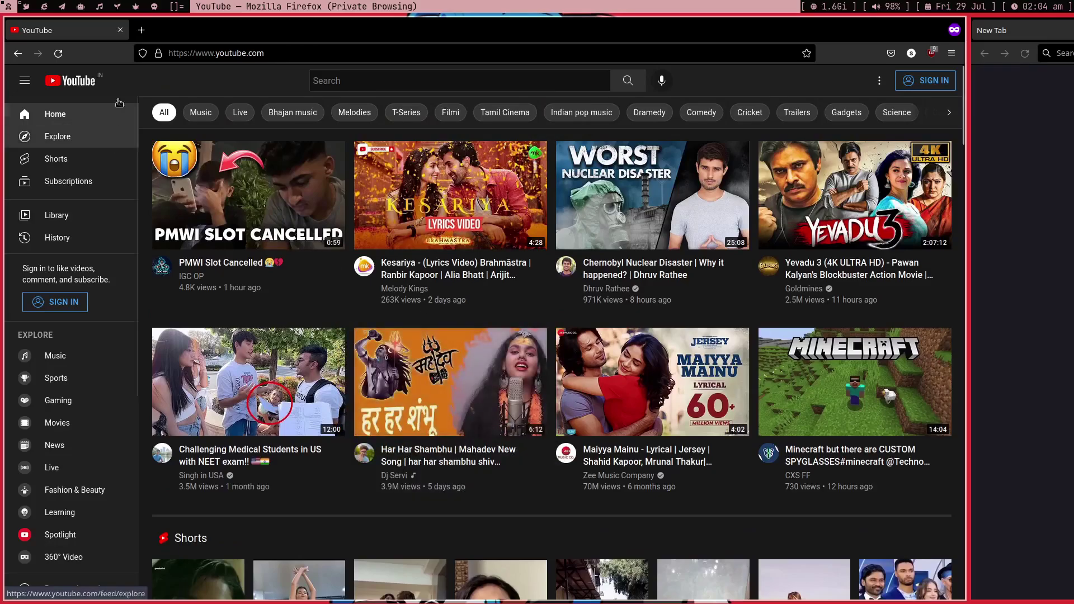
pyautogui.click(142, 30)
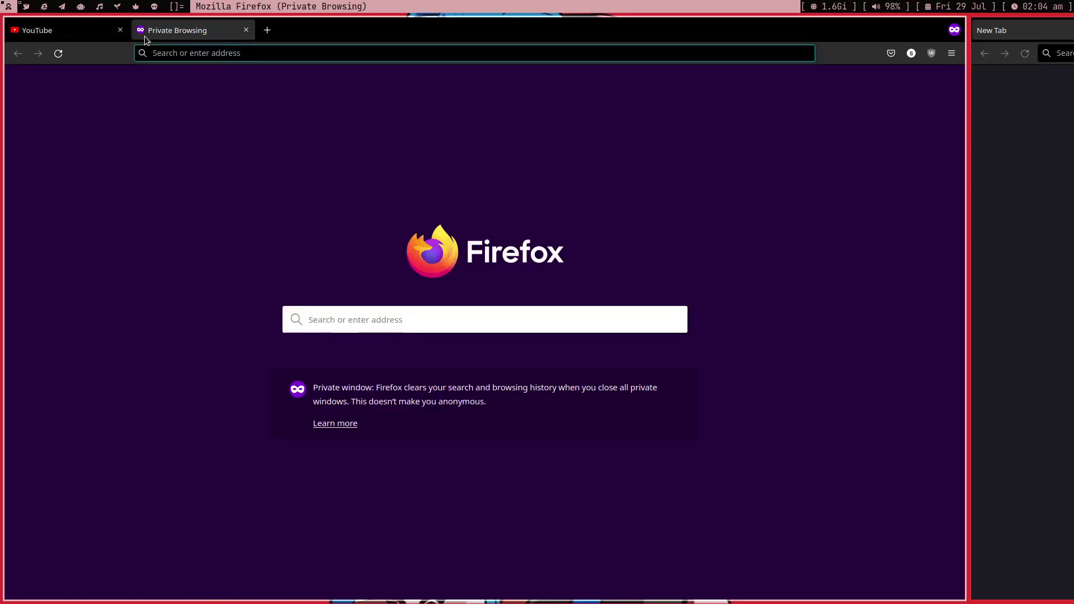
pyautogui.write('dis')
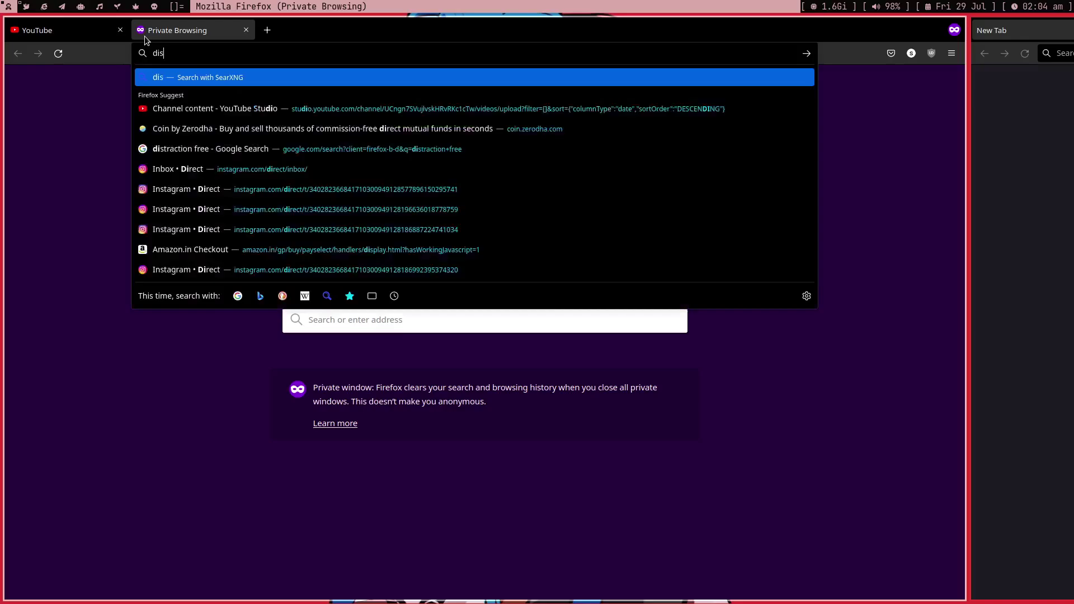
pyautogui.write('taction free')
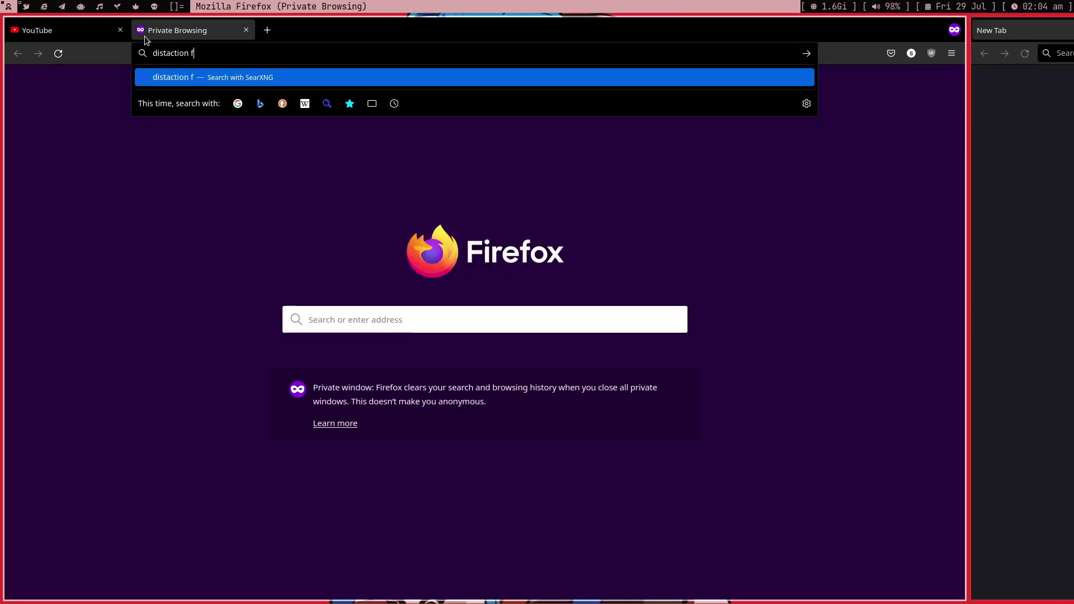
pyautogui.press('Return')
pyautogui.click(68, 31)
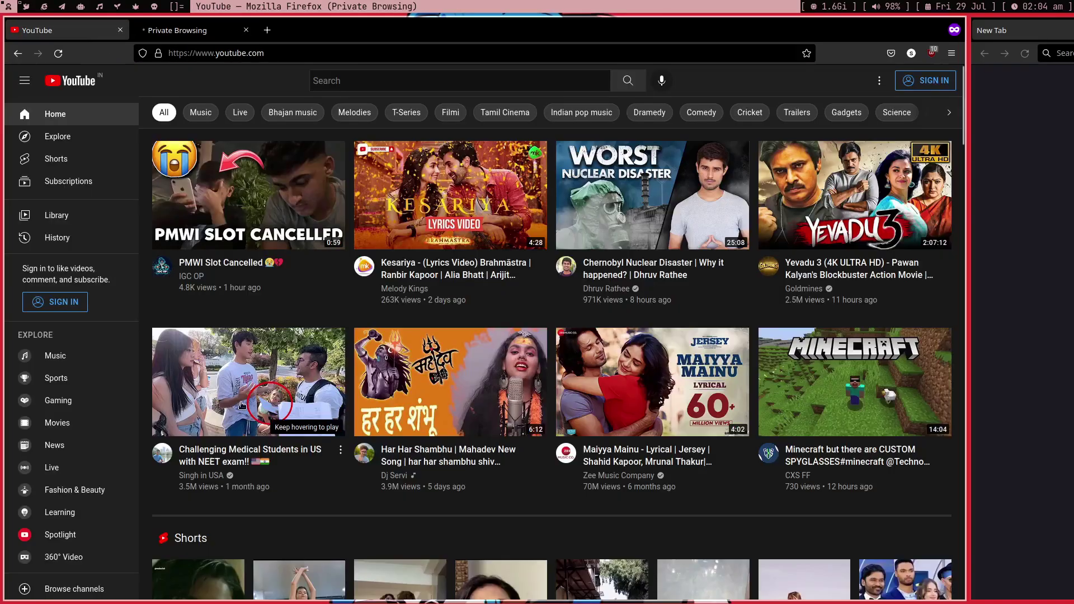
pyautogui.scroll(-3, 461, 387)
pyautogui.scroll(3, 604, 403)
pyautogui.scroll(-4, 604, 403)
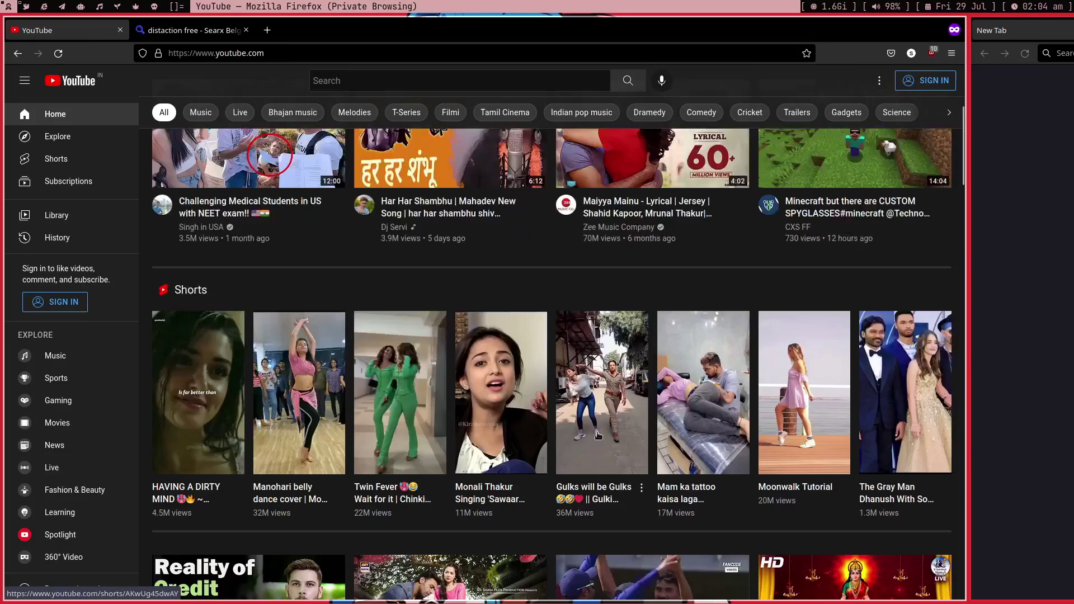
pyautogui.scroll(-1, 603, 403)
pyautogui.click(194, 30)
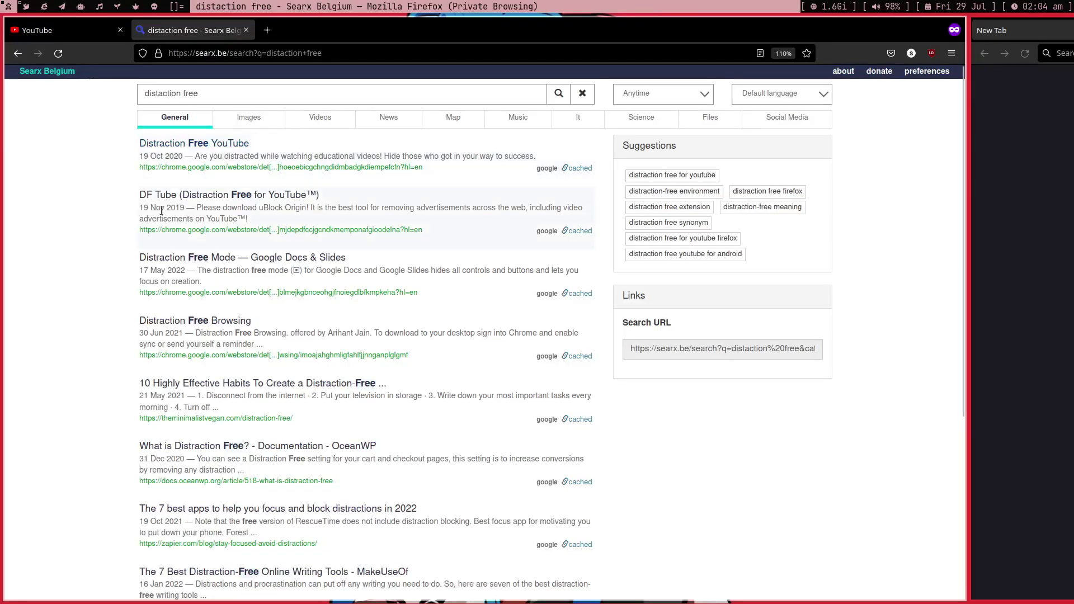
pyautogui.click(209, 201)
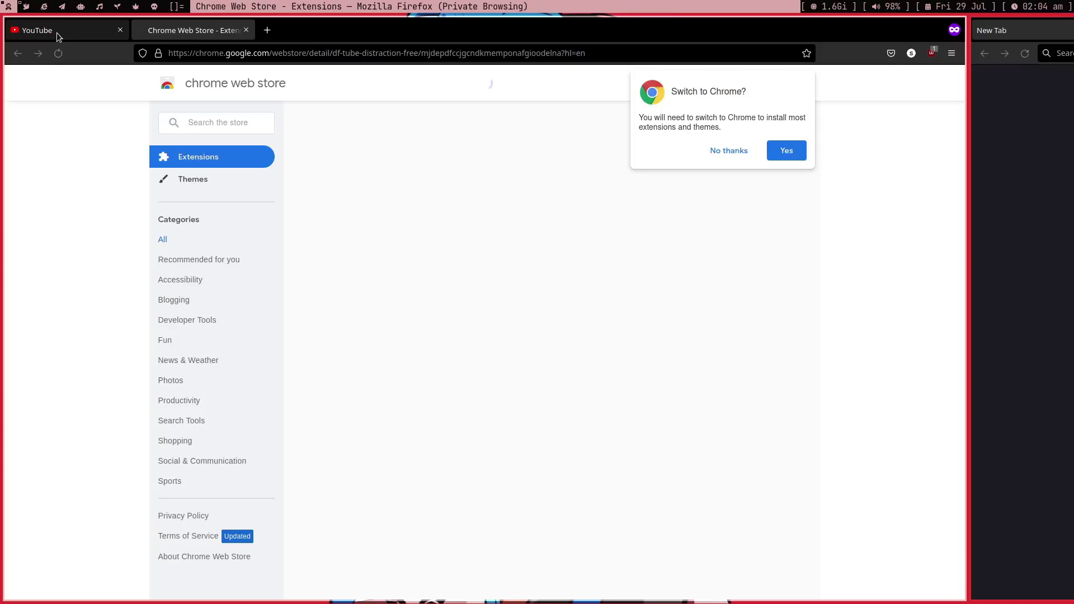
pyautogui.click(56, 33)
pyautogui.scroll(5, 538, 337)
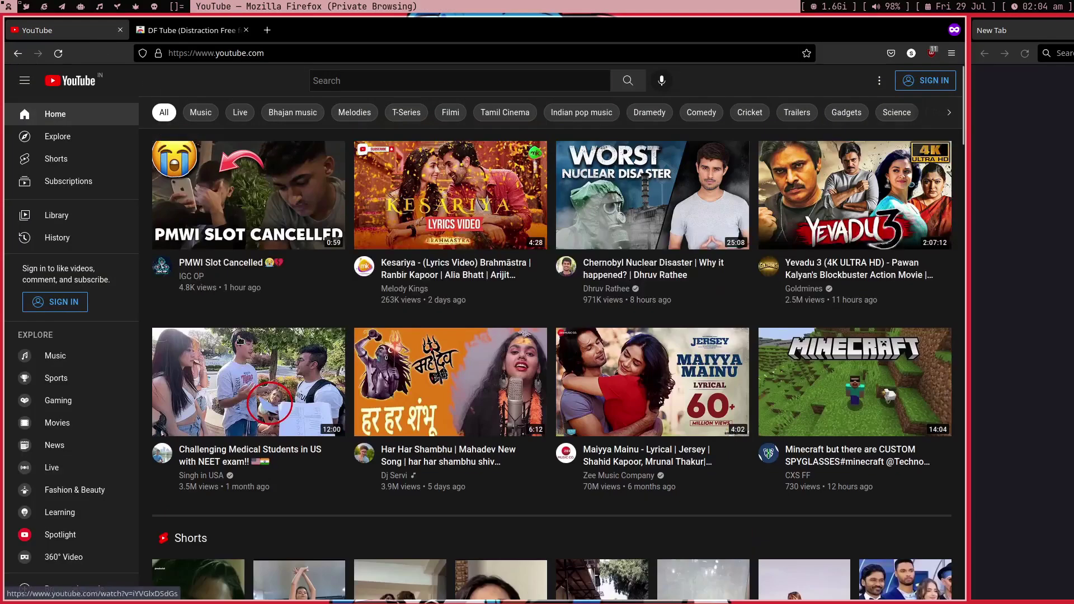
# Close the DF Tube extension page tab.
pyautogui.middleClick(196, 33)
pyautogui.moveTo(653, 194)
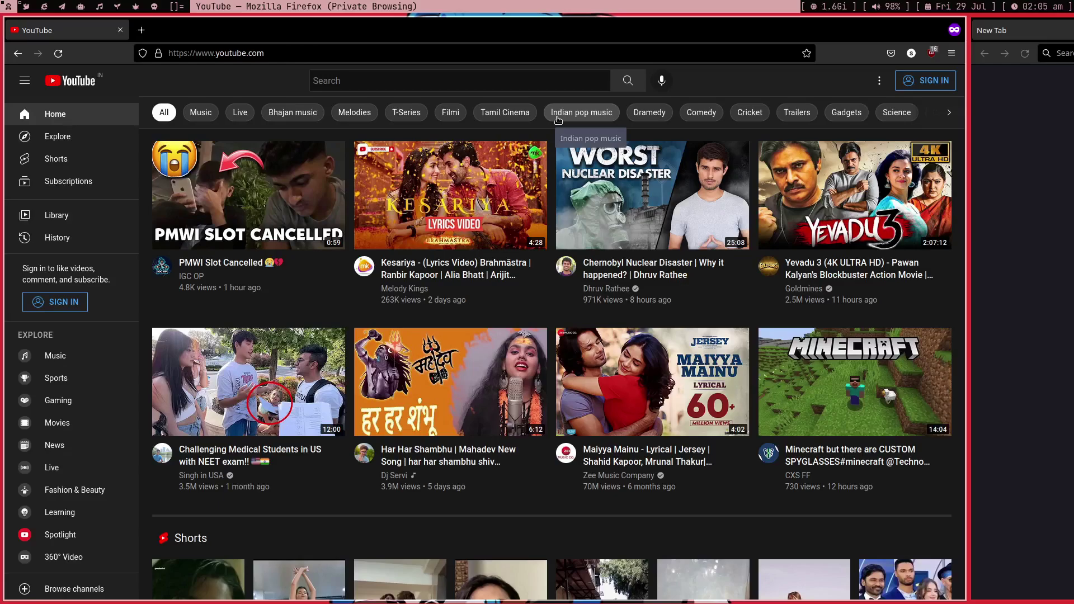
# Narrow and close the YouTube window, leaving the Piped feed in the remaining window.
pyautogui.press('super+r')
pyautogui.press('Left')
pyautogui.press('Left')
pyautogui.press('Left')
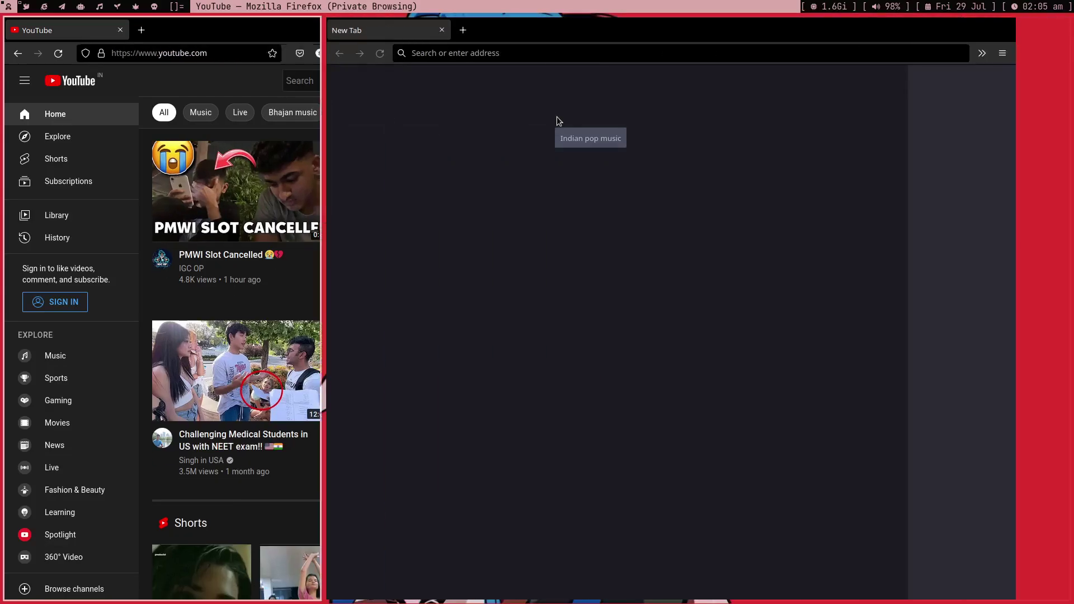
pyautogui.press('super+shift+q')
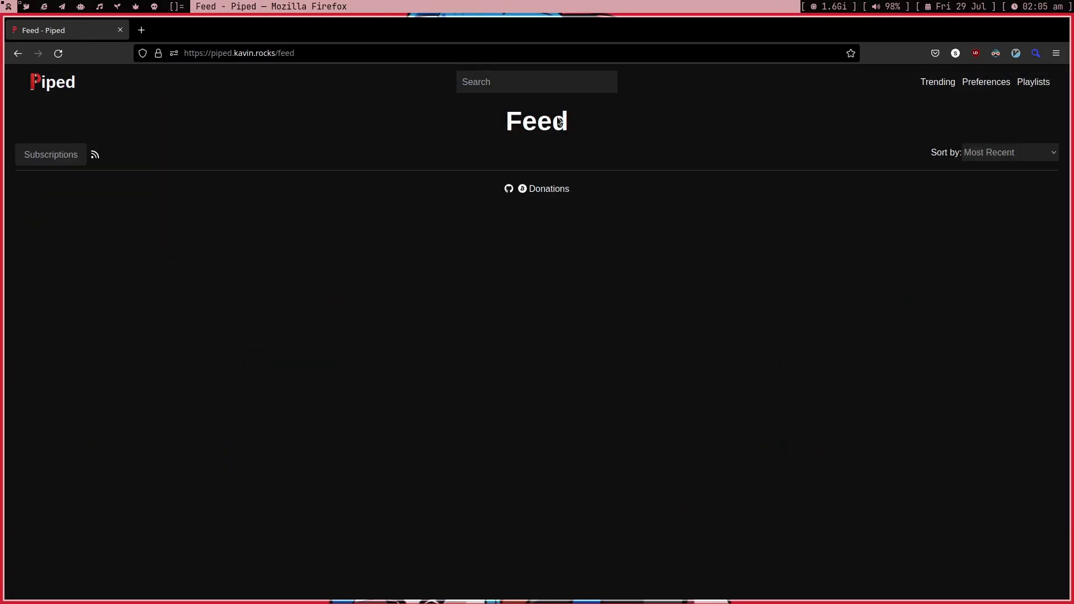
pyautogui.click(1056, 52)
pyautogui.press('Escape')
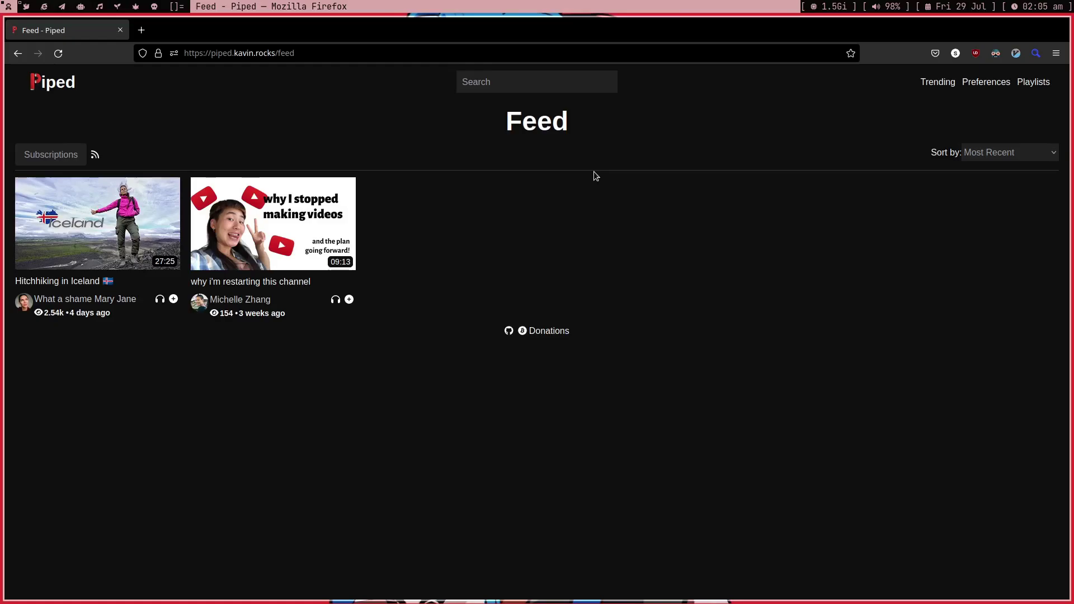
# Search Piped for new Miley Cyrus songs.
pyautogui.click(487, 83)
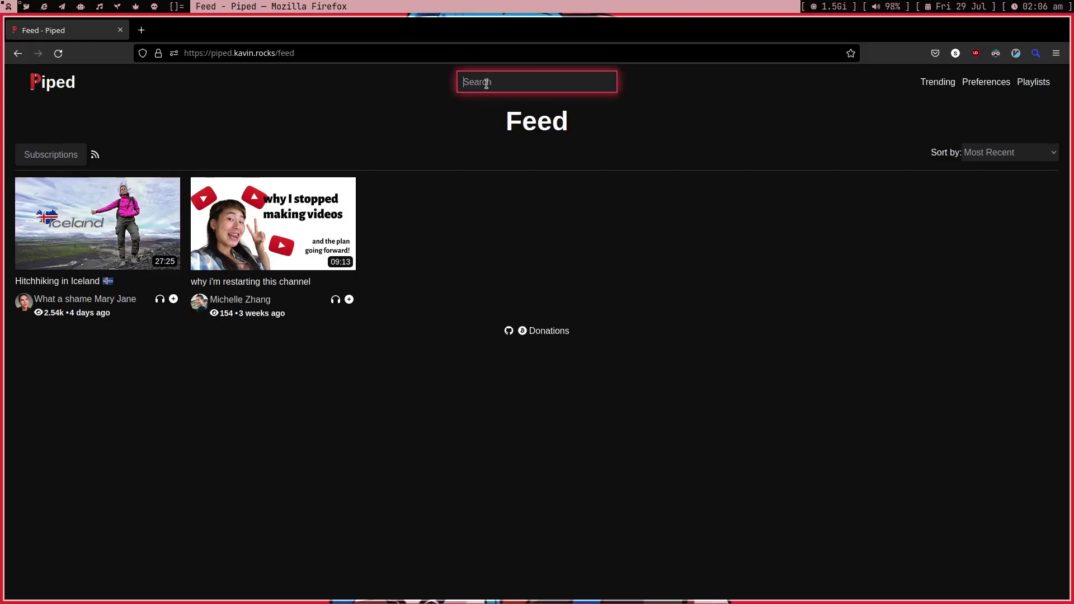
pyautogui.write('new miley cyr')
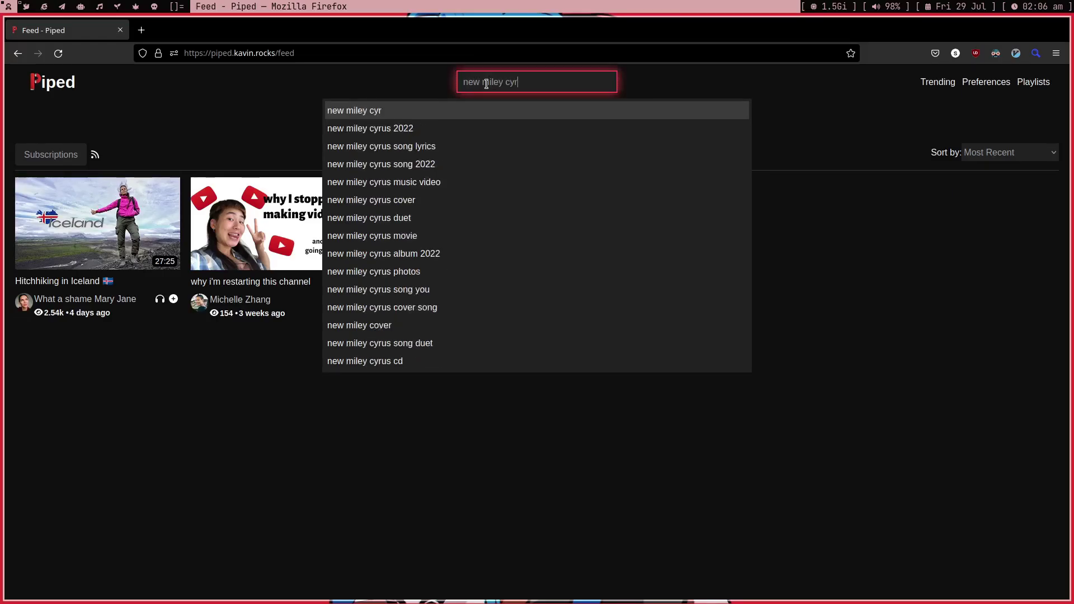
pyautogui.write('us songs')
pyautogui.press('Return')
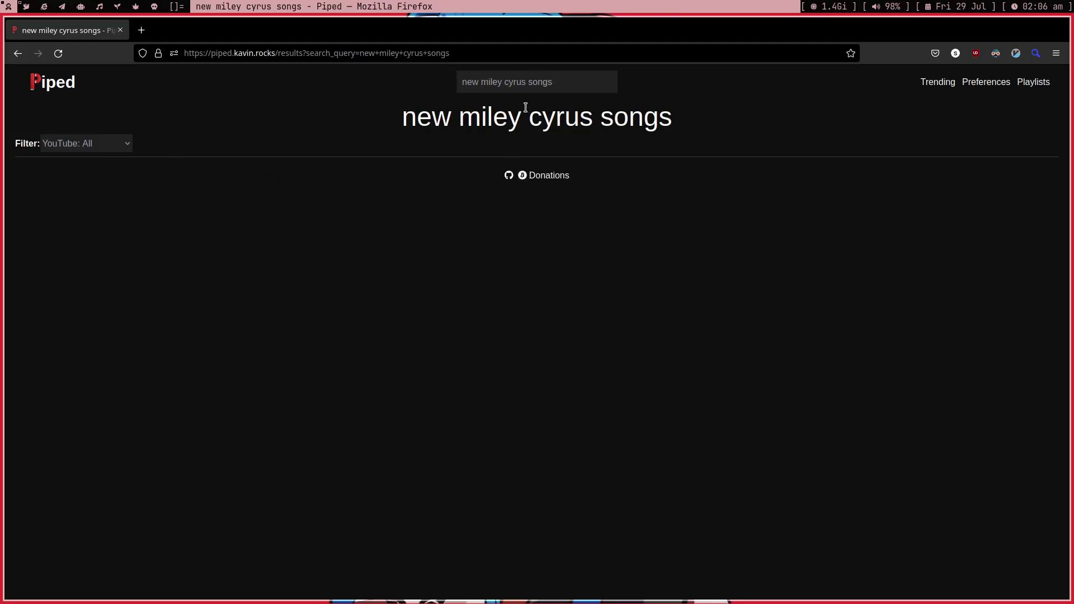
pyautogui.click(554, 82)
pyautogui.press('Return')
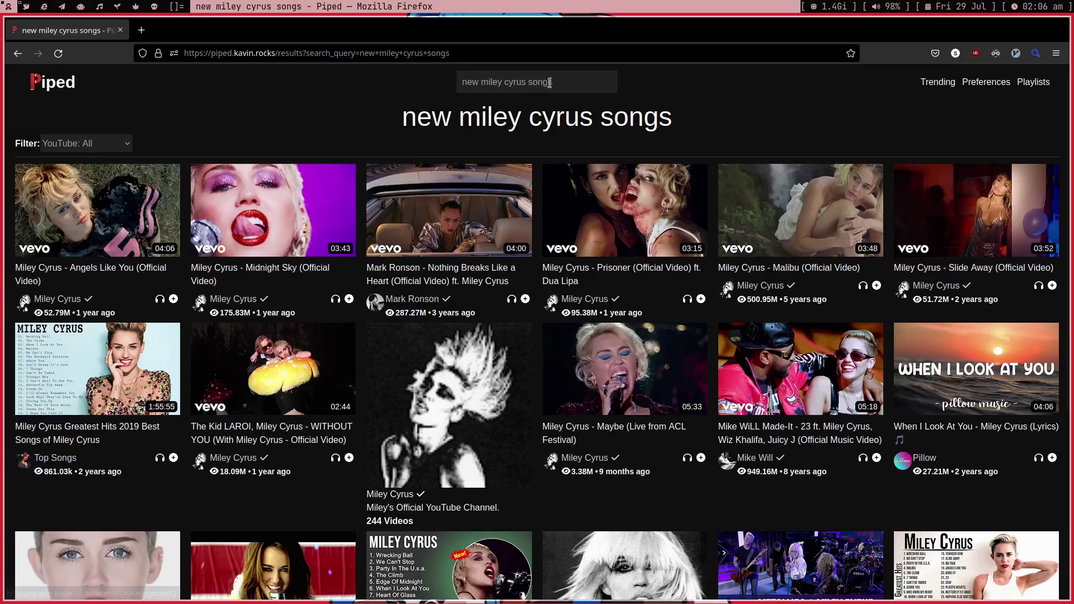
# Search for Lana Del Rey songs, then mr robot scenes, and close the browser window.
pyautogui.moveTo(579, 81); pyautogui.dragTo(349, 70)
pyautogui.write('lana del rey sogns')
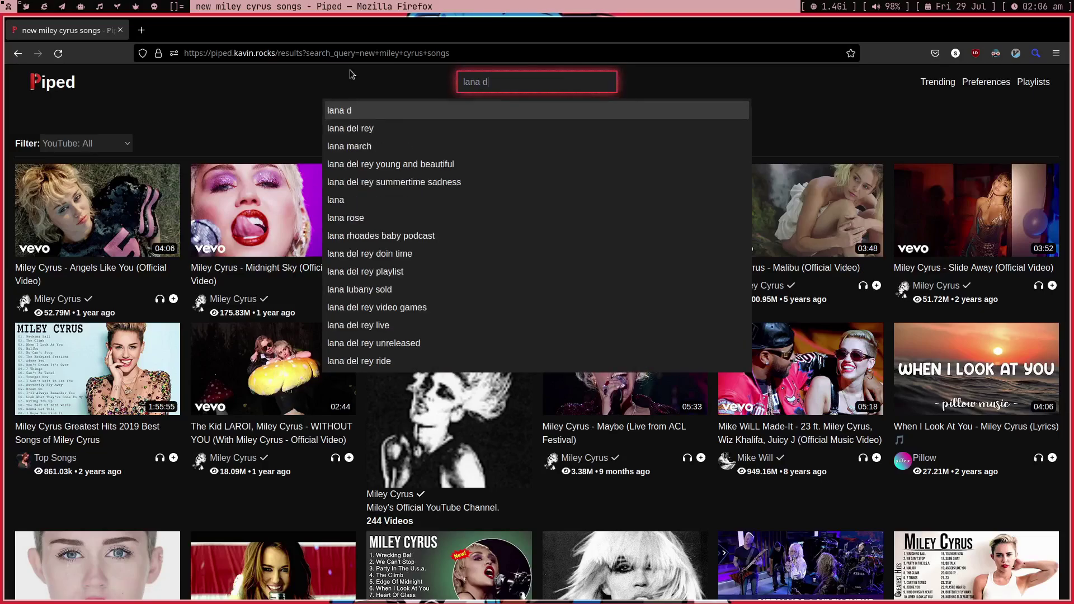
pyautogui.press('Return')
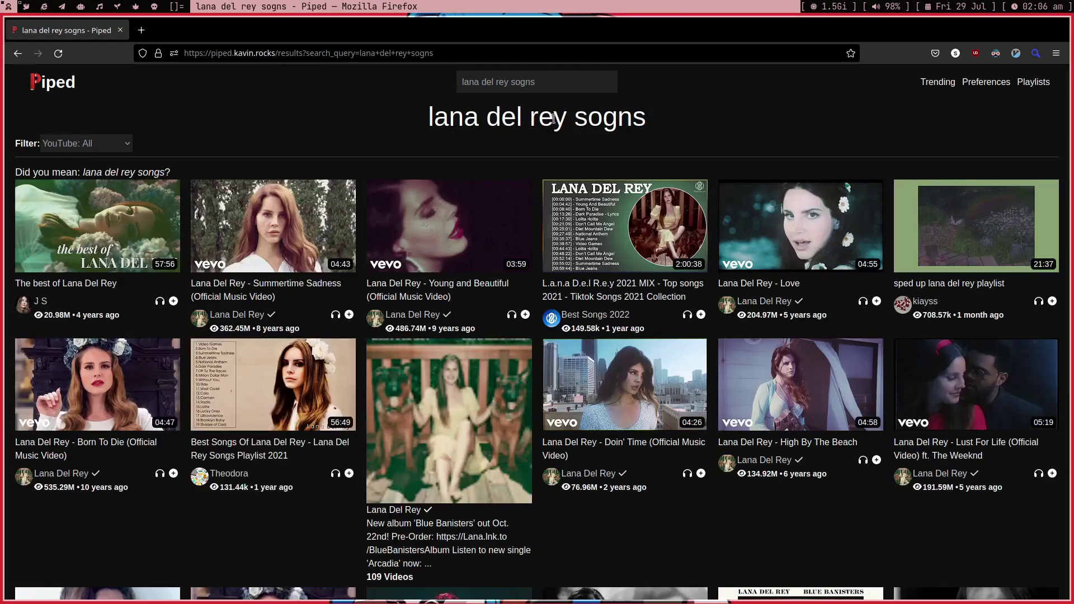
pyautogui.moveTo(561, 81); pyautogui.dragTo(257, 59)
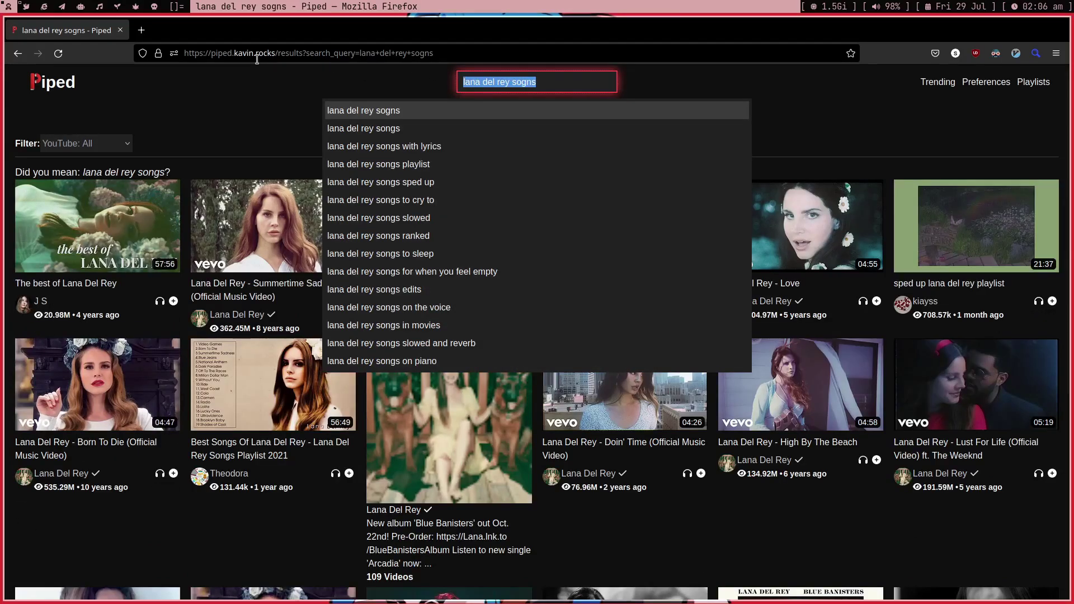
pyautogui.write('mr robot se')
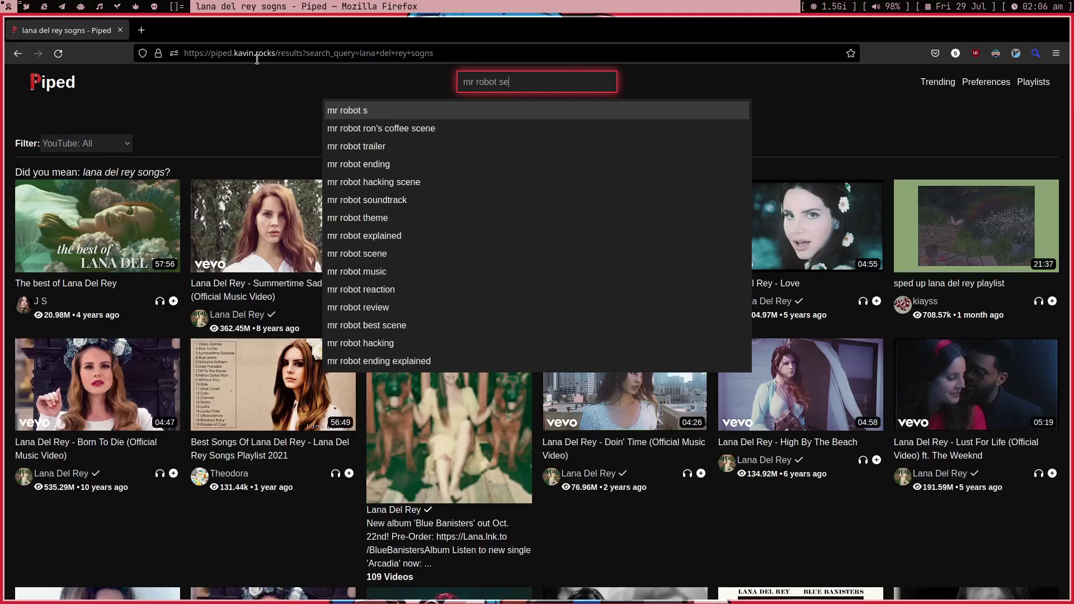
pyautogui.write('cenes')
pyautogui.press('Return')
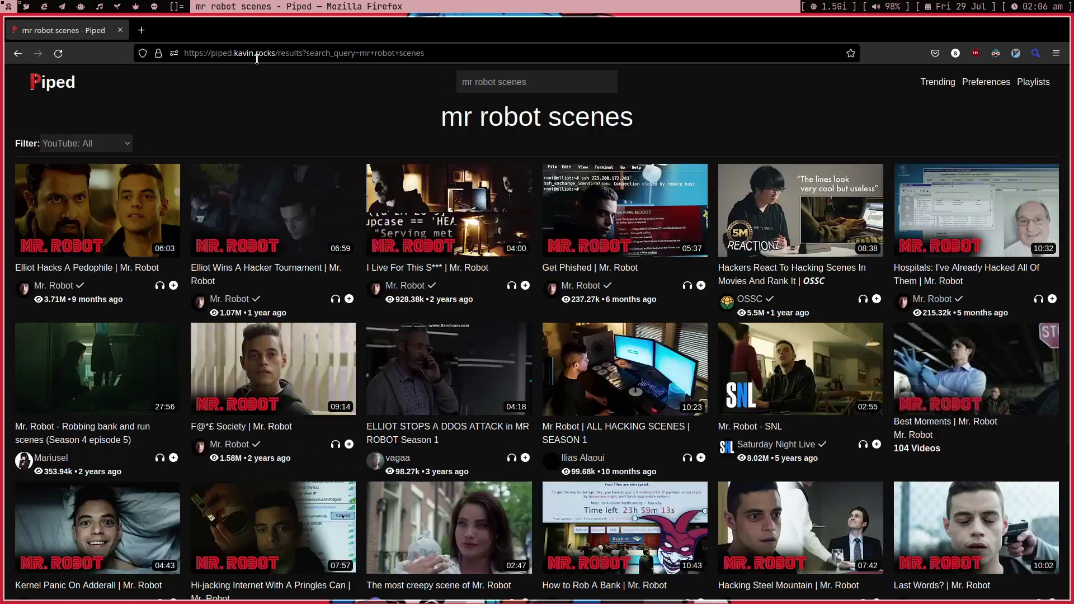
pyautogui.press('super+2')
# Reopen Firefox, load youtube.com, which lands on Piped, and search for power rangers.
pyautogui.press('super+w')
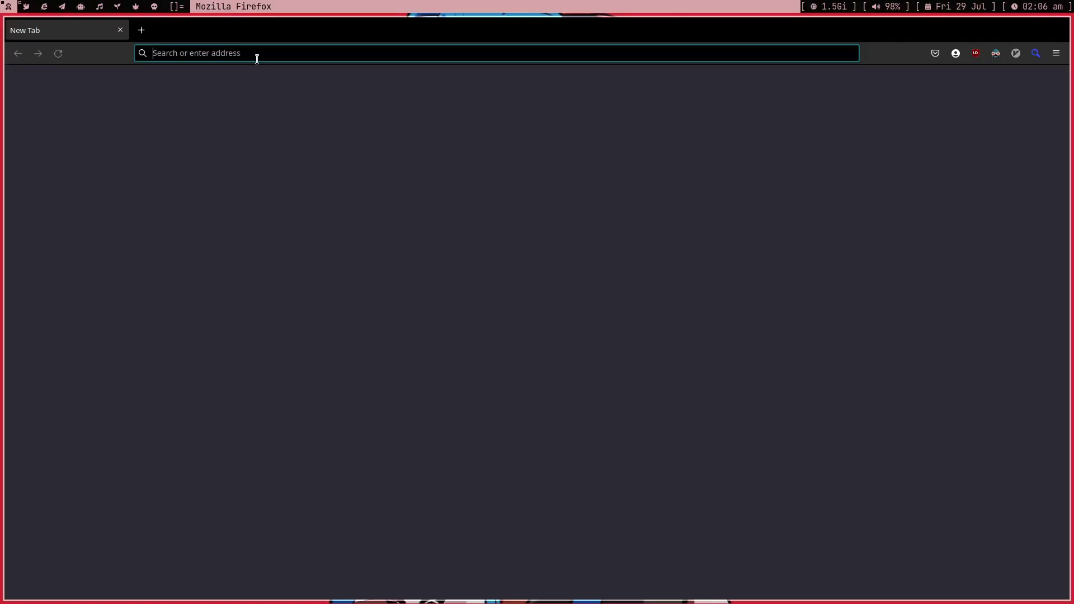
pyautogui.write('youtube.com')
pyautogui.press('Return')
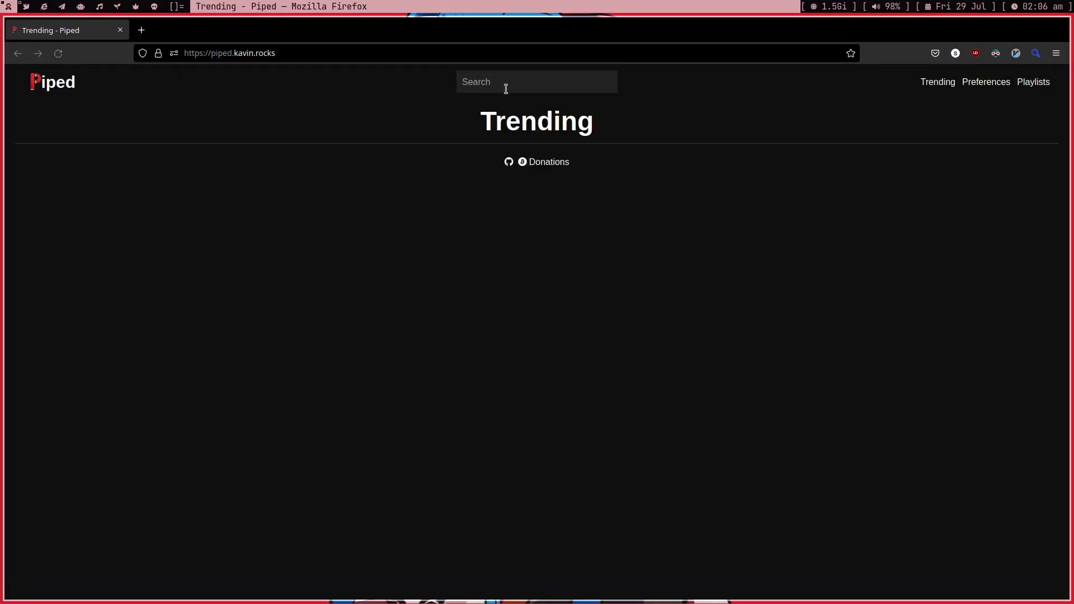
pyautogui.click(506, 84)
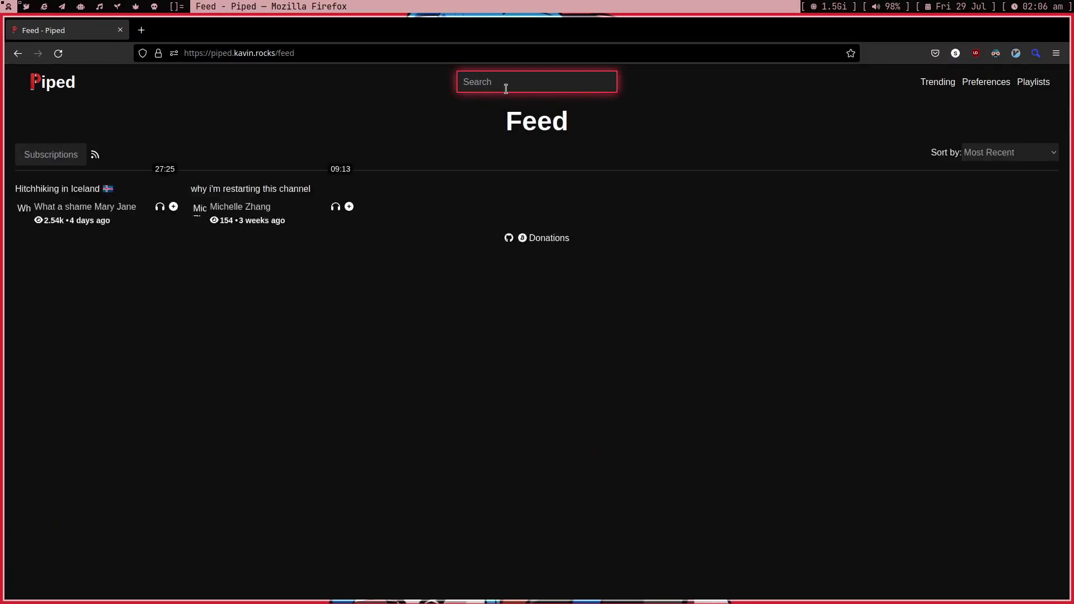
pyautogui.write('power rangers')
pyautogui.press('Return')
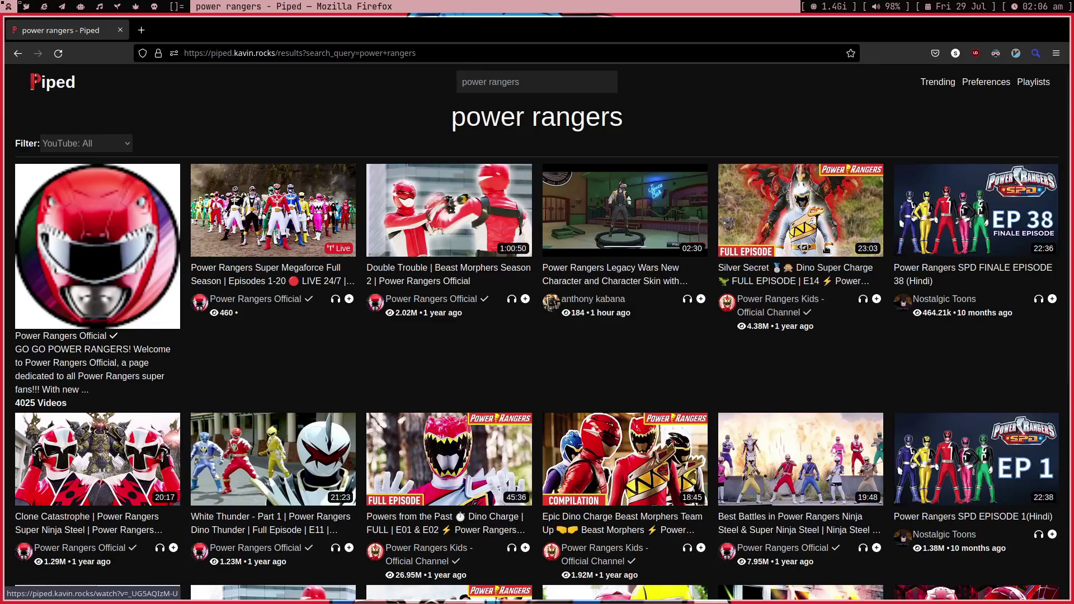
# Play the Silver Secret Dino Super Charge episode, check resolutions, and seek to 8:03, then 14:45.
pyautogui.click(827, 239)
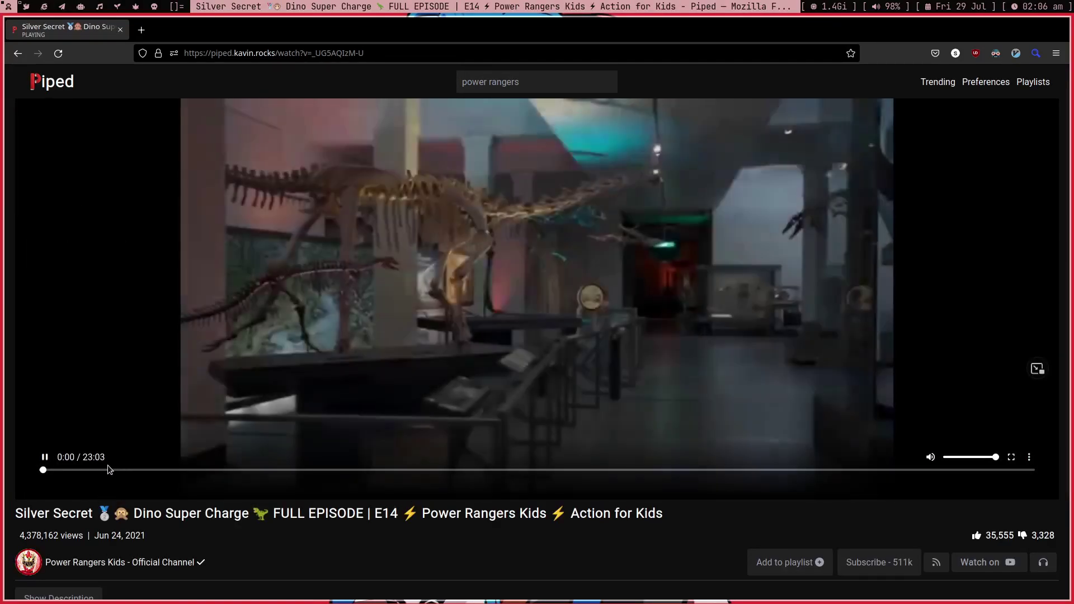
pyautogui.click(107, 465)
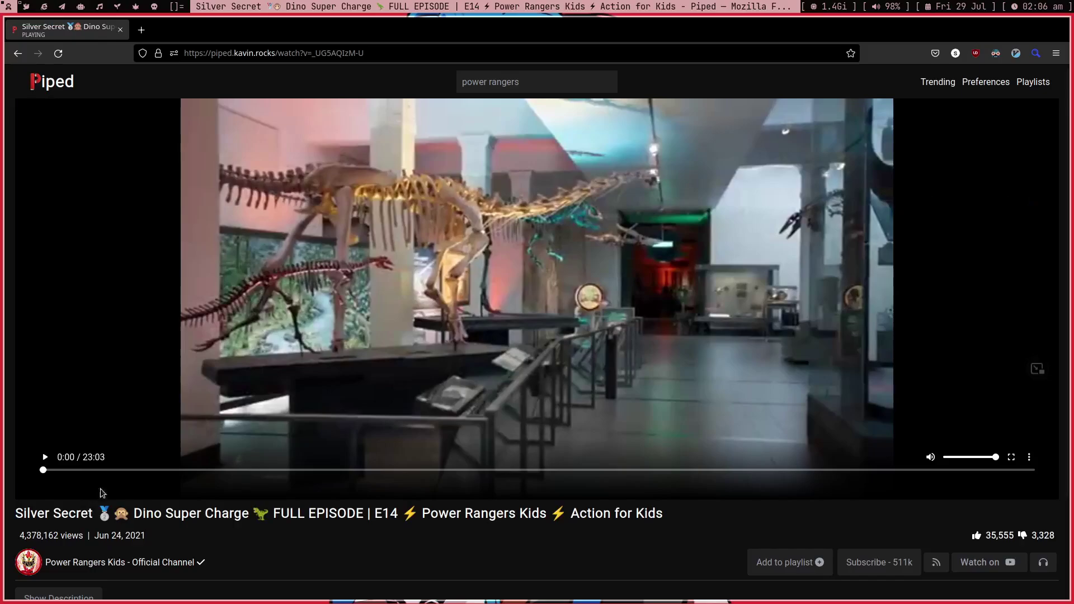
pyautogui.click(1029, 456)
pyautogui.click(998, 411)
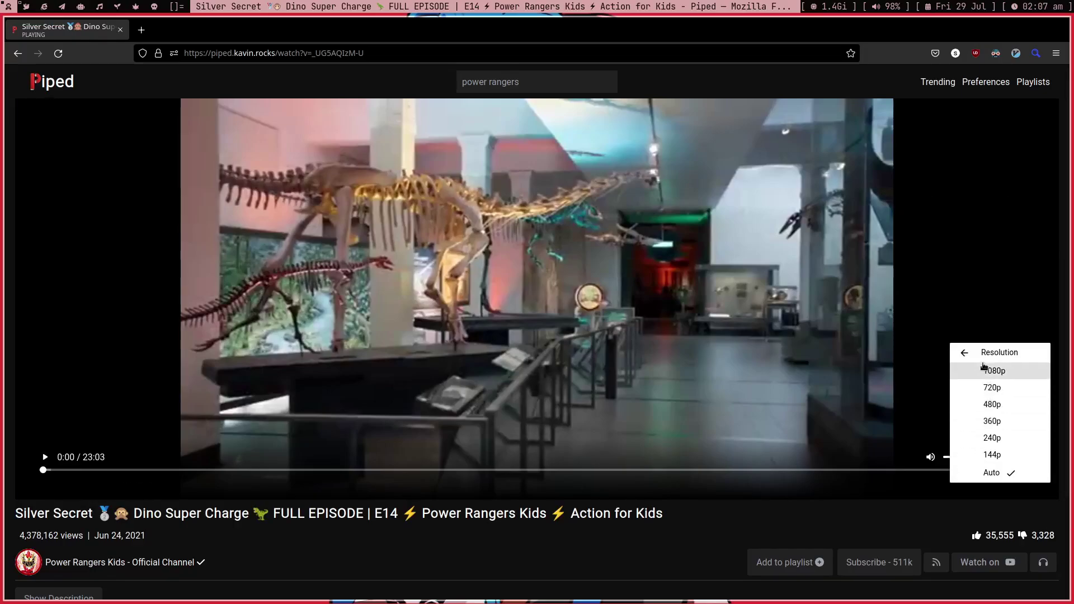
pyautogui.click(994, 372)
pyautogui.click(389, 470)
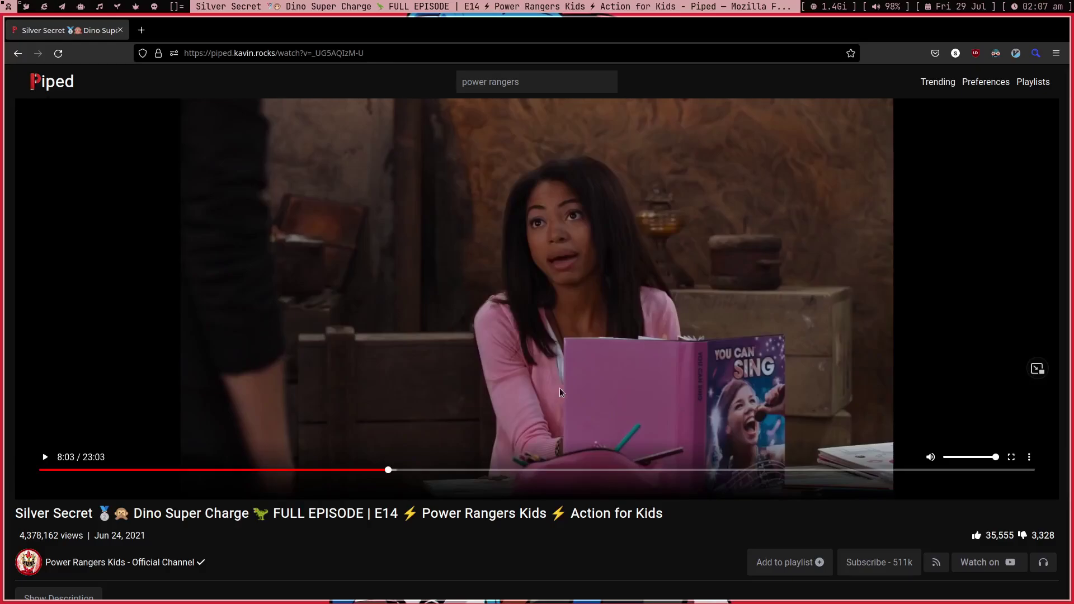
pyautogui.click(560, 388)
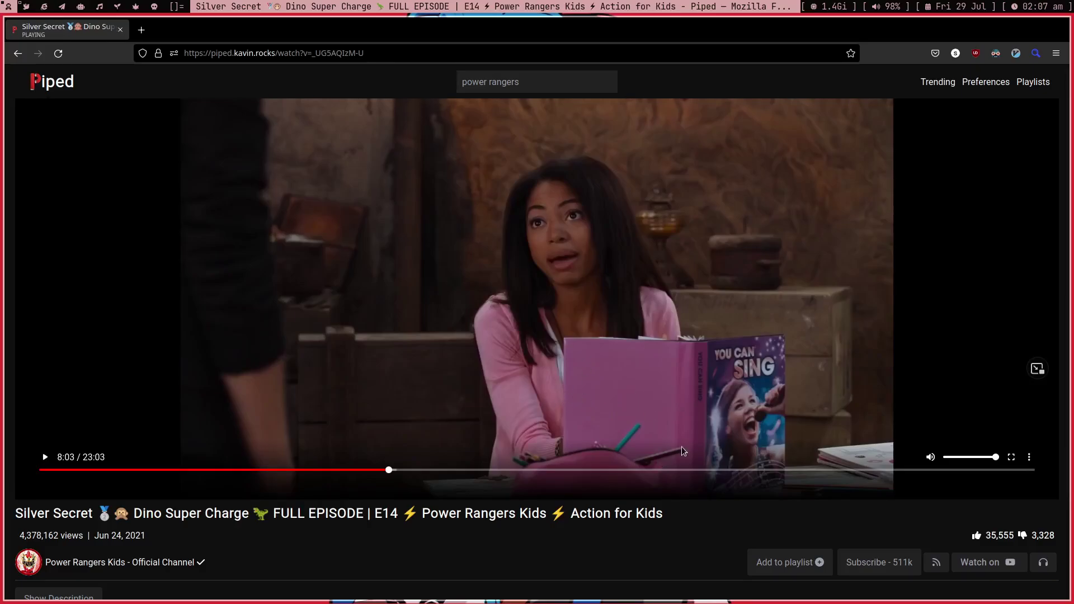
pyautogui.click(676, 470)
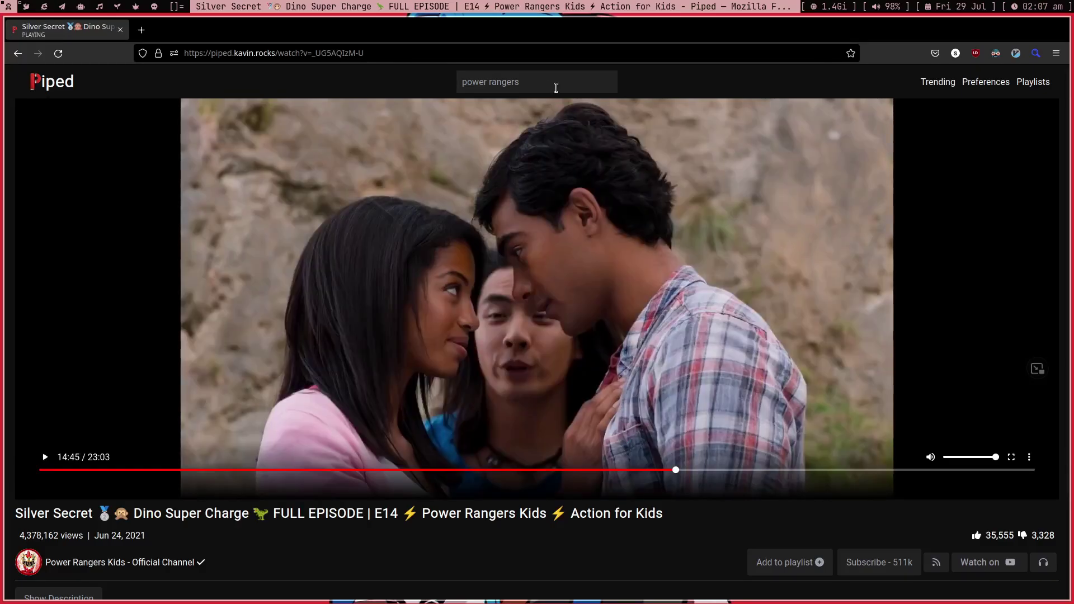
# Search 'mexico crystal ball', play Grimes' rooftop video, and seek to around 1:55.
pyautogui.click(537, 82)
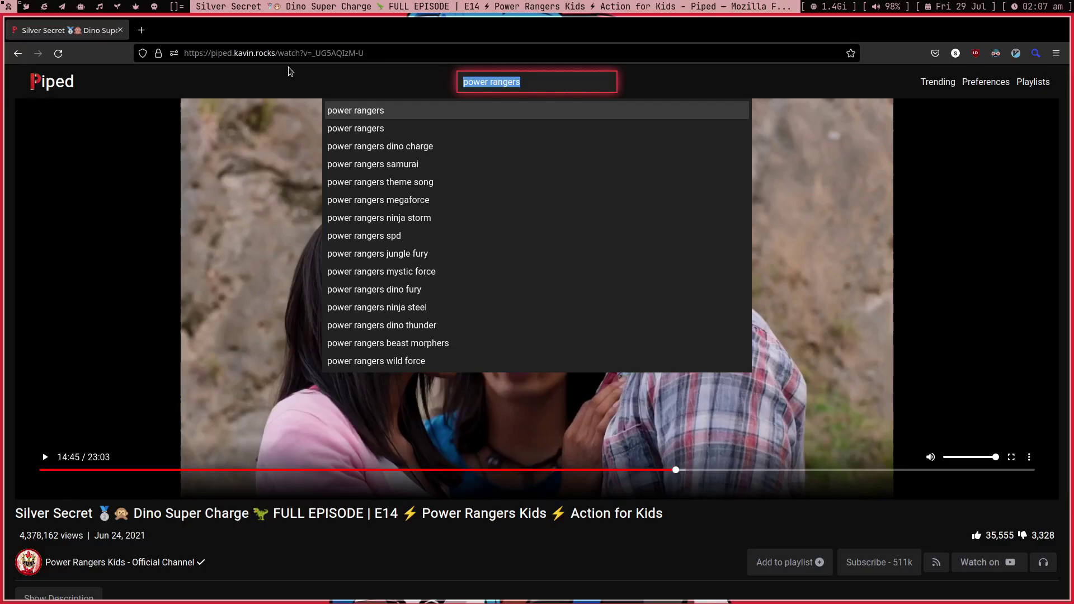
pyautogui.write('mexico crys')
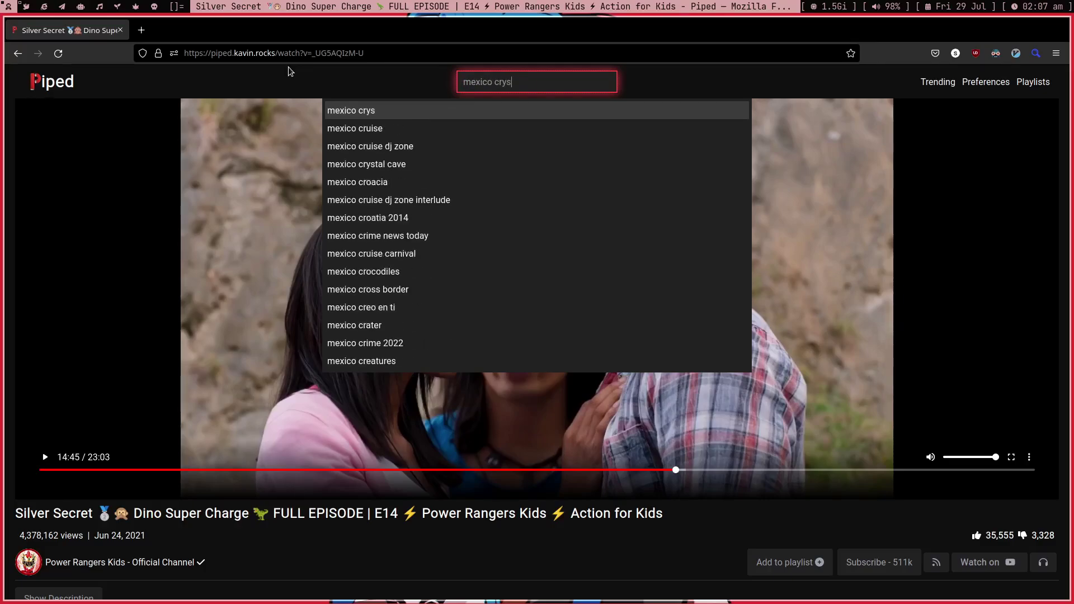
pyautogui.write('tal ball')
pyautogui.press('Return')
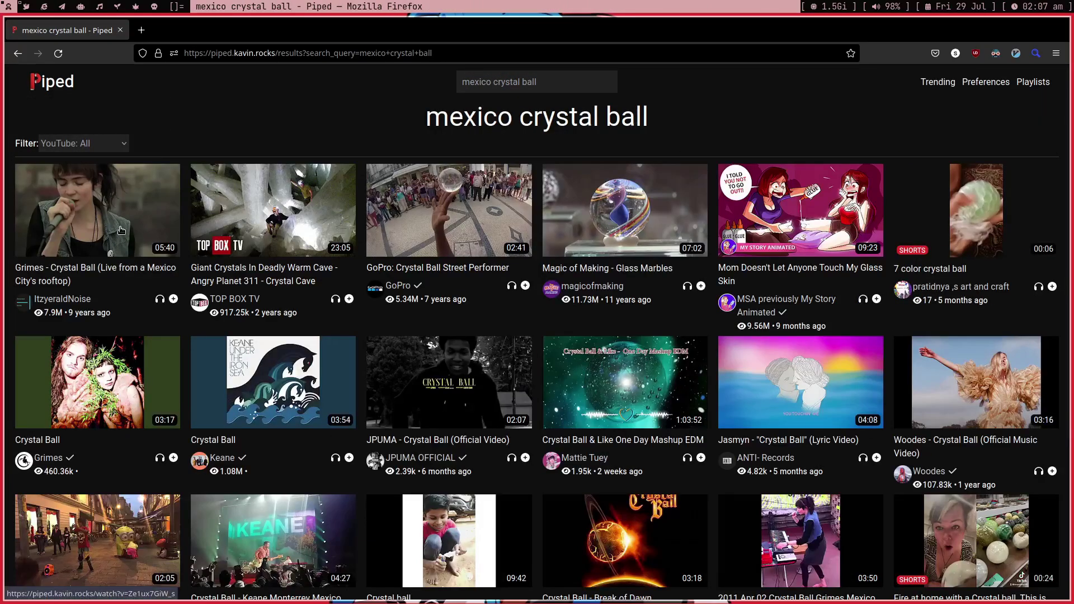
pyautogui.click(144, 210)
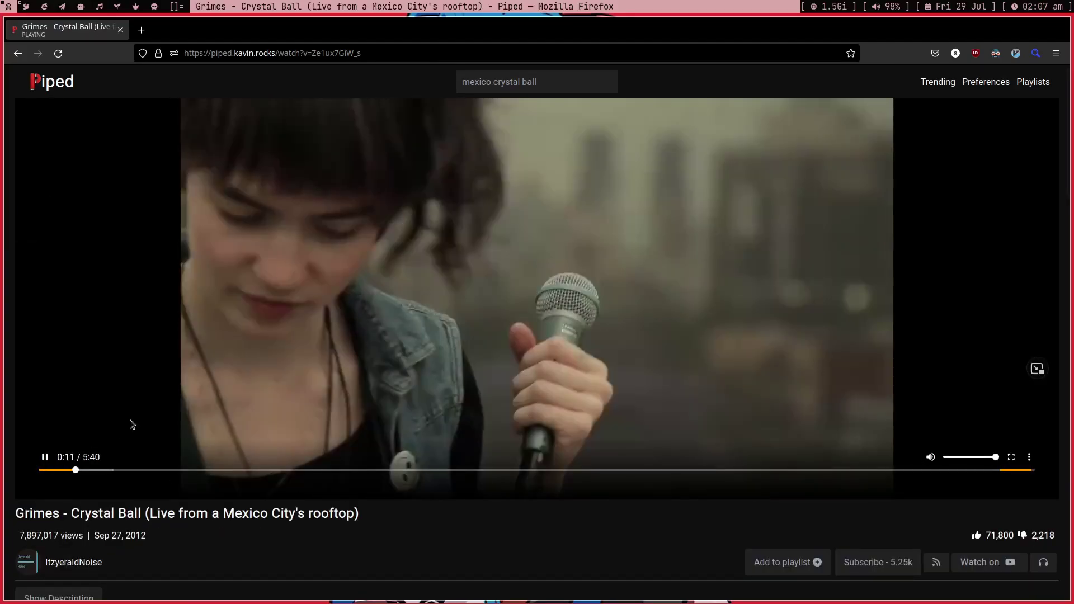
pyautogui.click(45, 456)
pyautogui.click(196, 434)
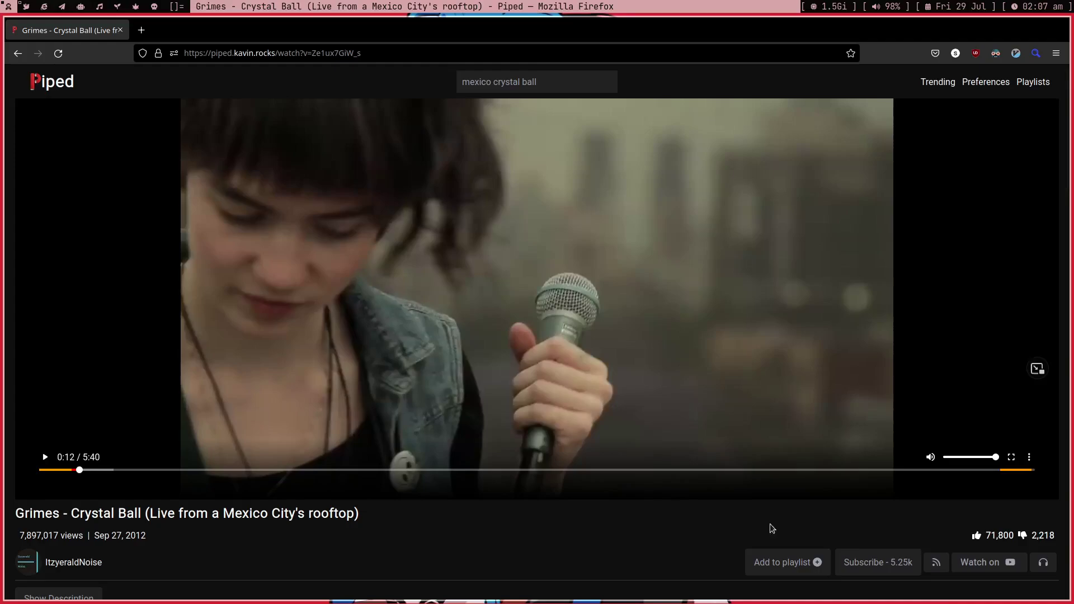
pyautogui.click(378, 470)
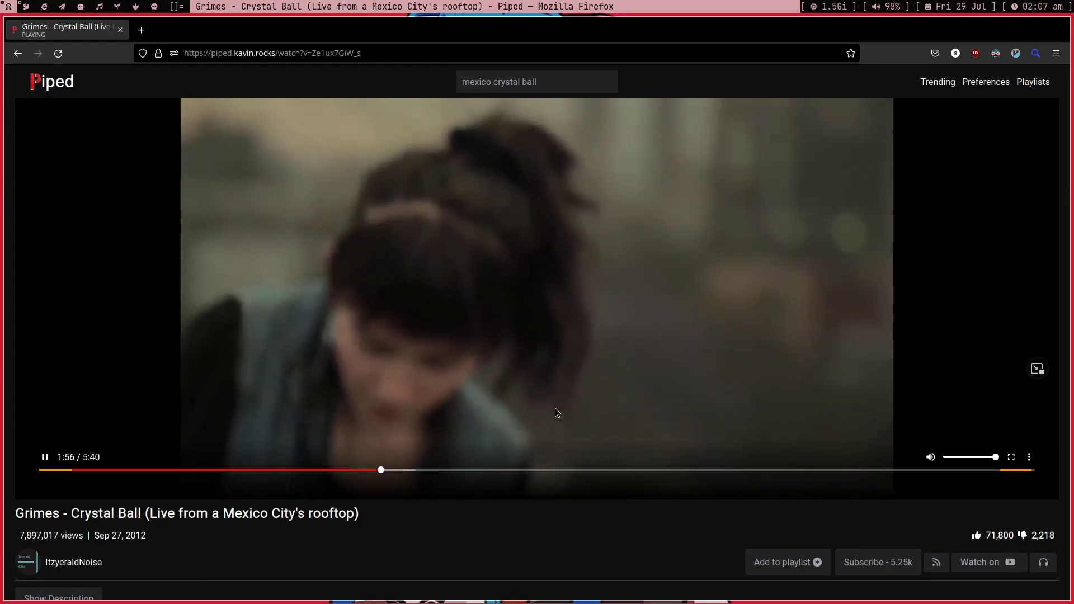
pyautogui.click(555, 408)
# Switch to listen-only mode and view the audio quality and playback speed options.
pyautogui.click(1043, 565)
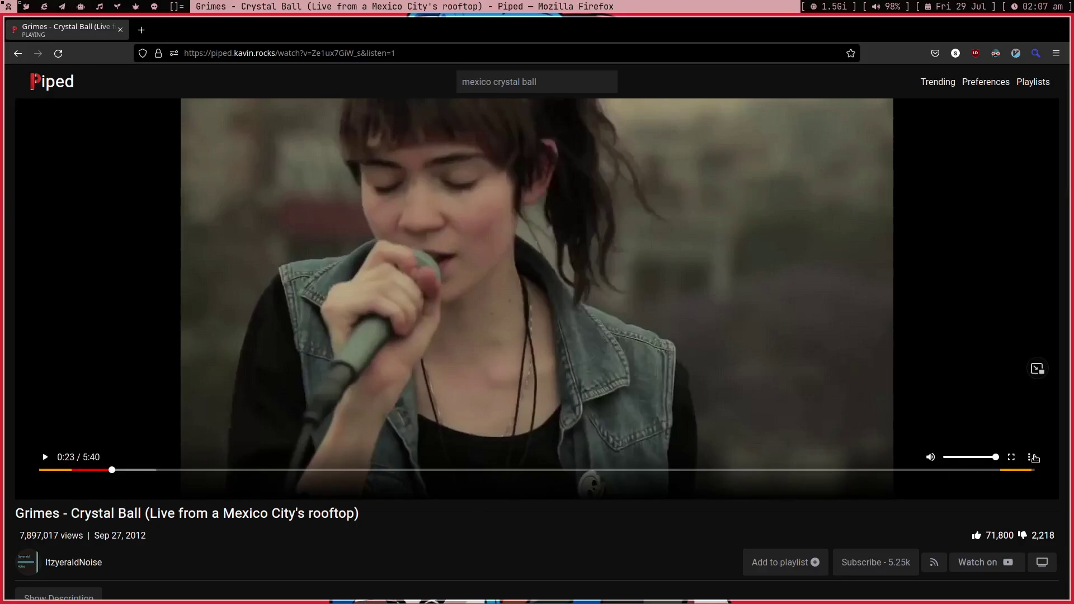
pyautogui.click(1029, 457)
pyautogui.click(1001, 445)
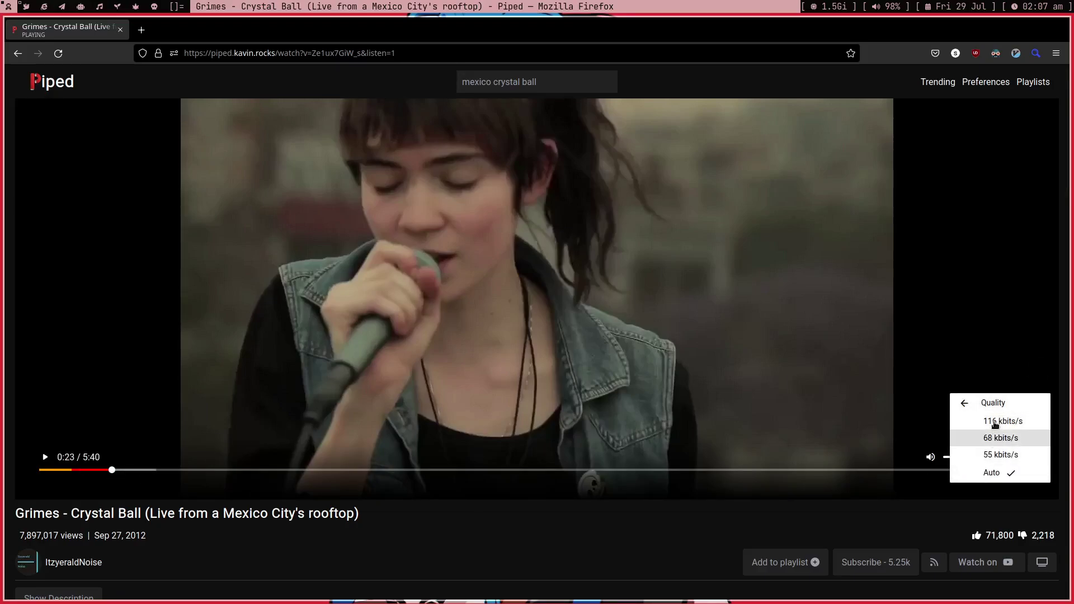
pyautogui.click(964, 404)
pyautogui.click(999, 466)
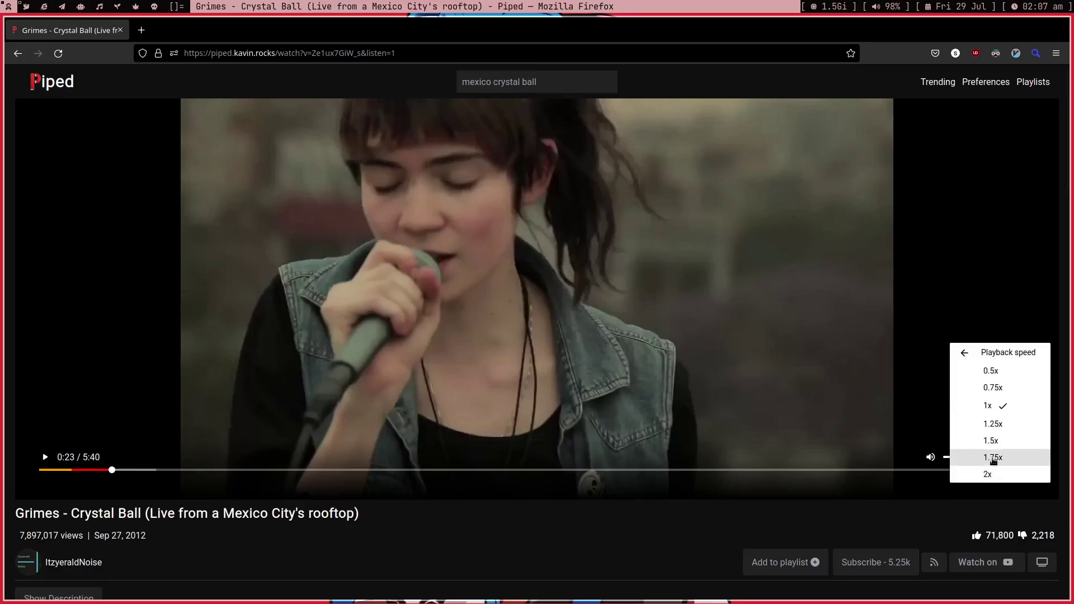
pyautogui.click(466, 491)
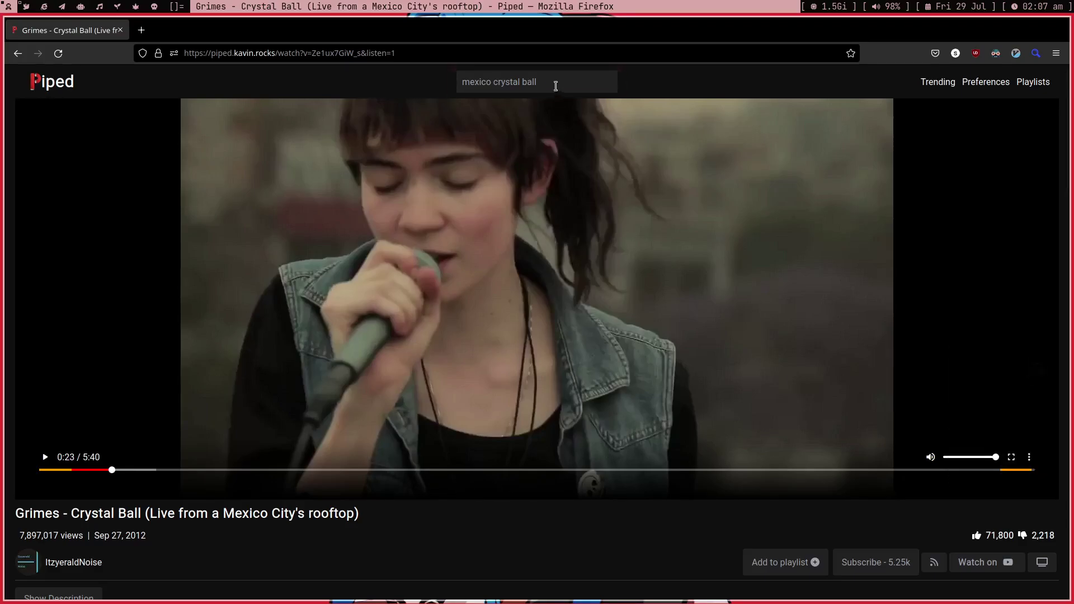
# Search south park, open the New COVID Variant video, and turn on English captions.
pyautogui.tripleClick(558, 82)
pyautogui.write('south park')
pyautogui.press('Return')
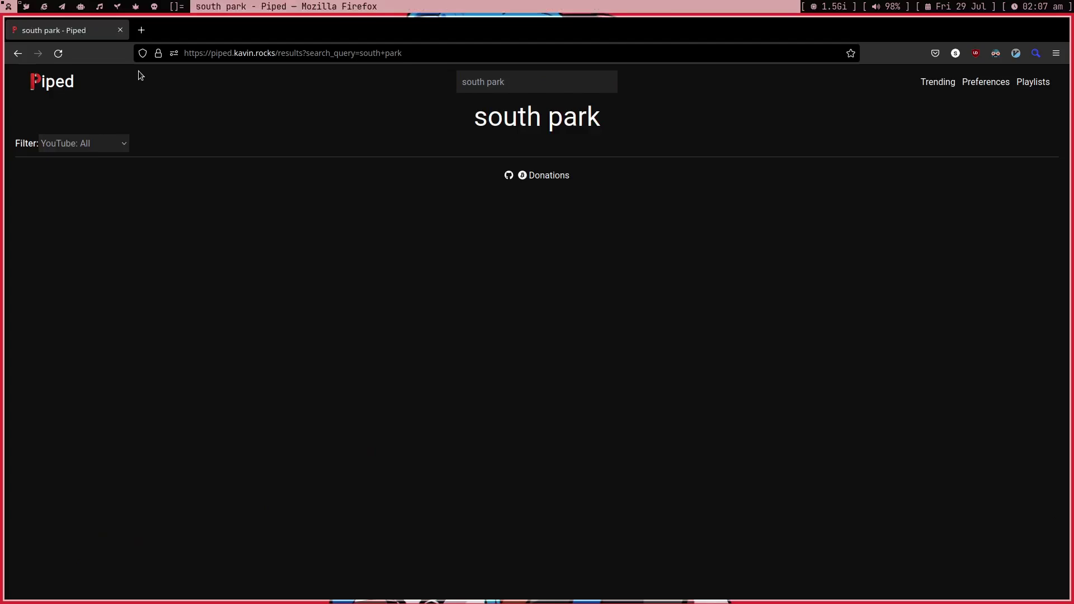
pyautogui.scroll(-1, 239, 377)
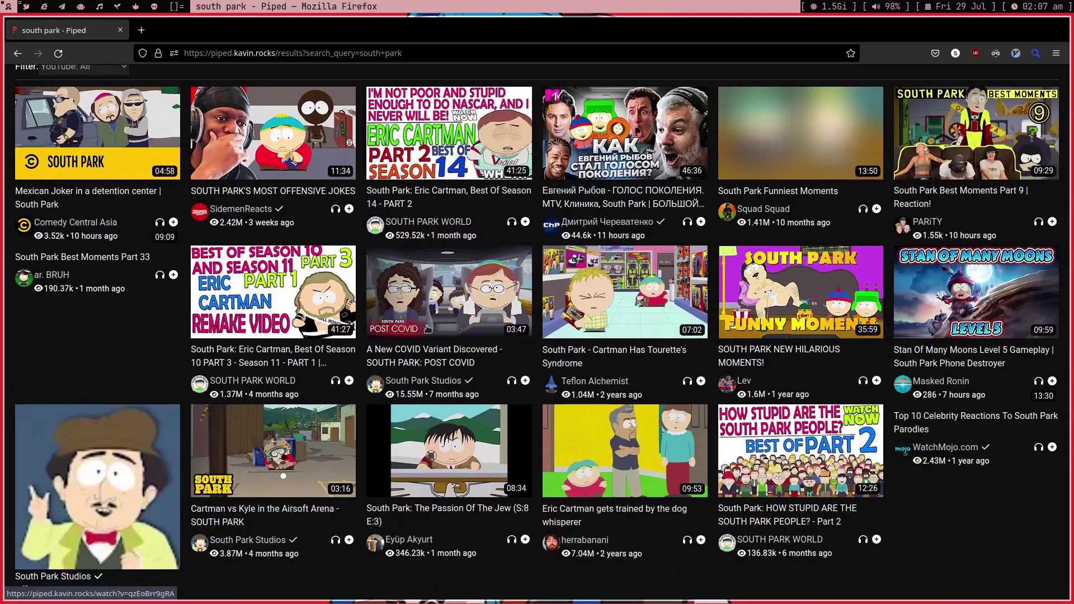
pyautogui.click(460, 303)
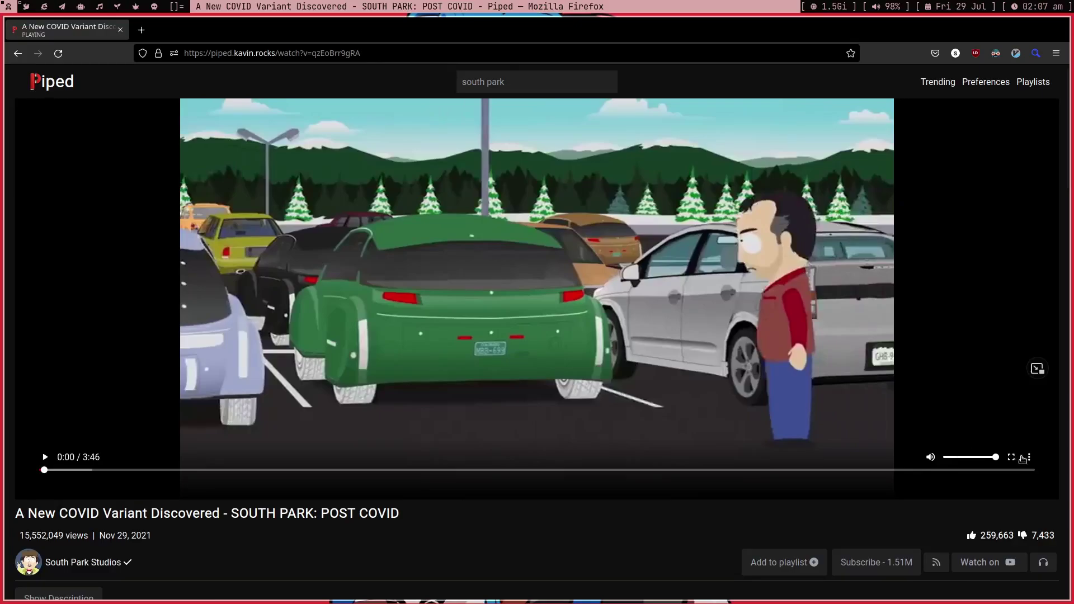
pyautogui.click(1029, 456)
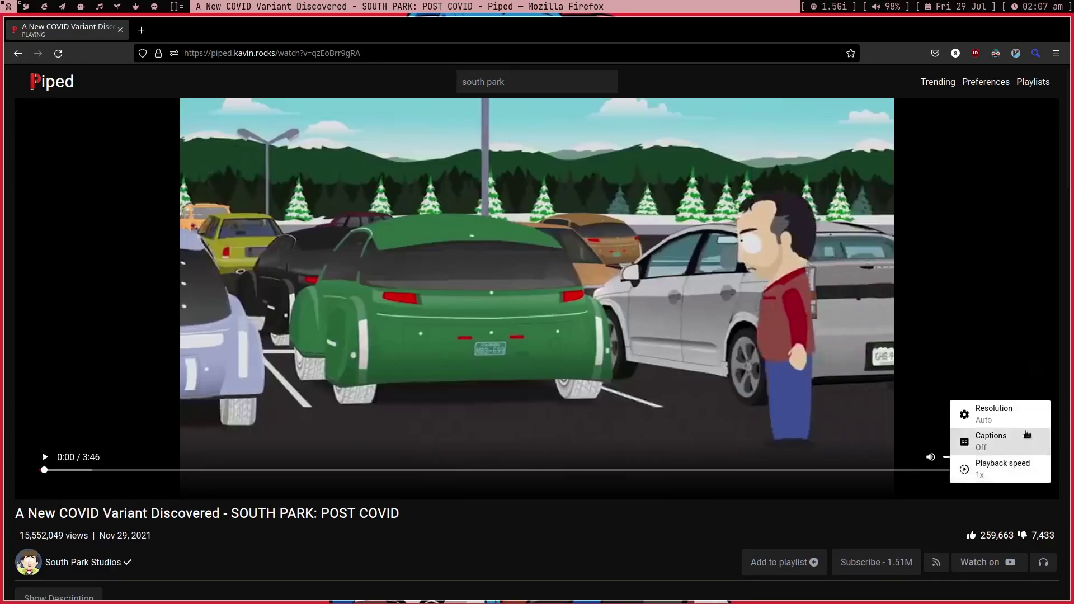
pyautogui.click(998, 438)
pyautogui.click(995, 455)
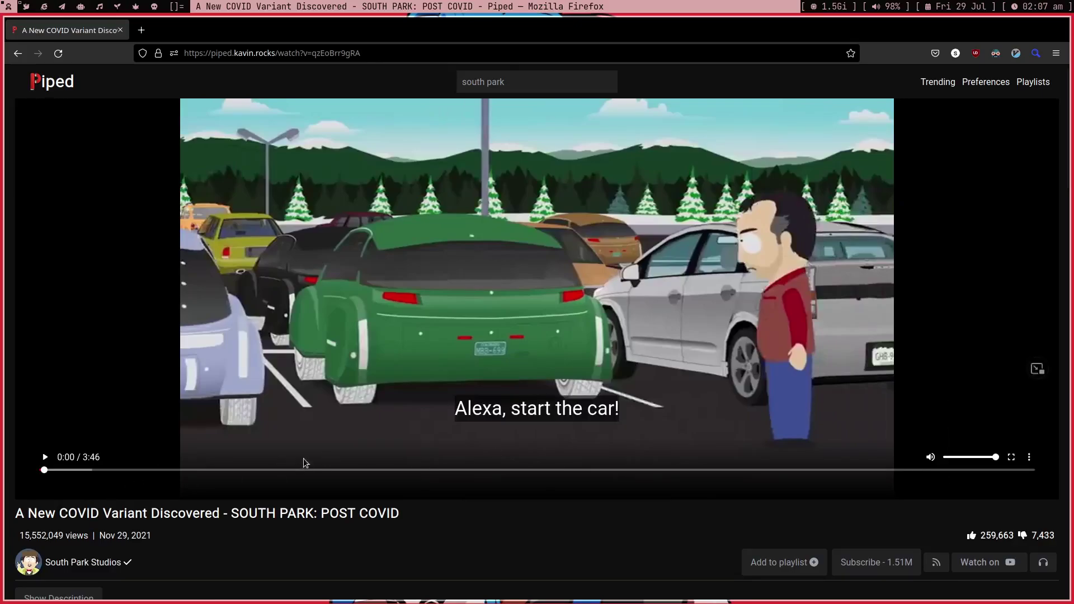
# Play from around 1:11, briefly go full screen, and show comments and recommendations.
pyautogui.click(634, 398)
pyautogui.click(354, 470)
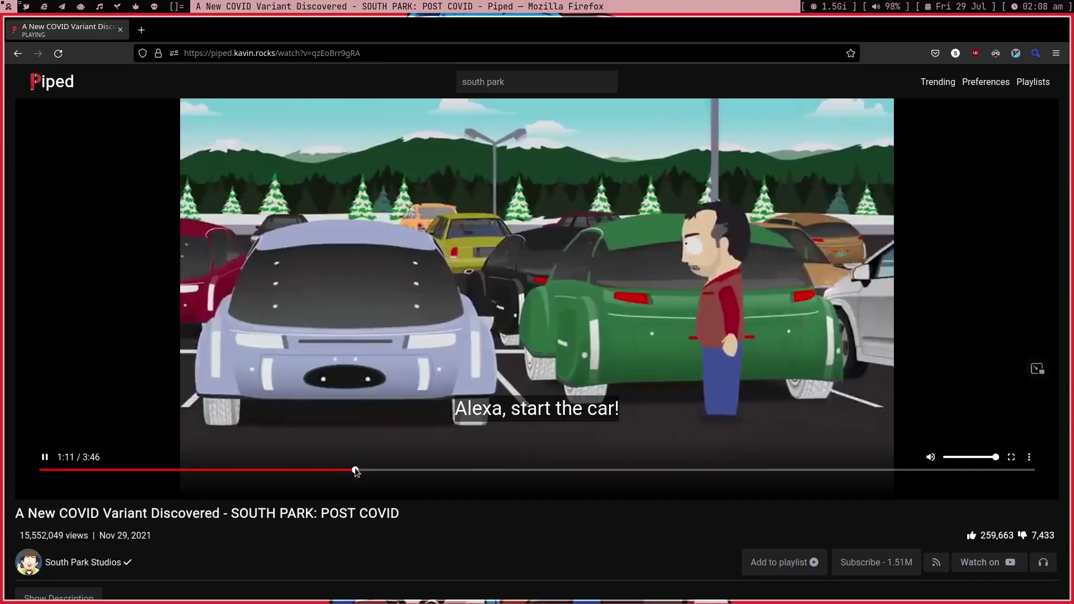
pyautogui.doubleClick(565, 265)
pyautogui.press('Escape')
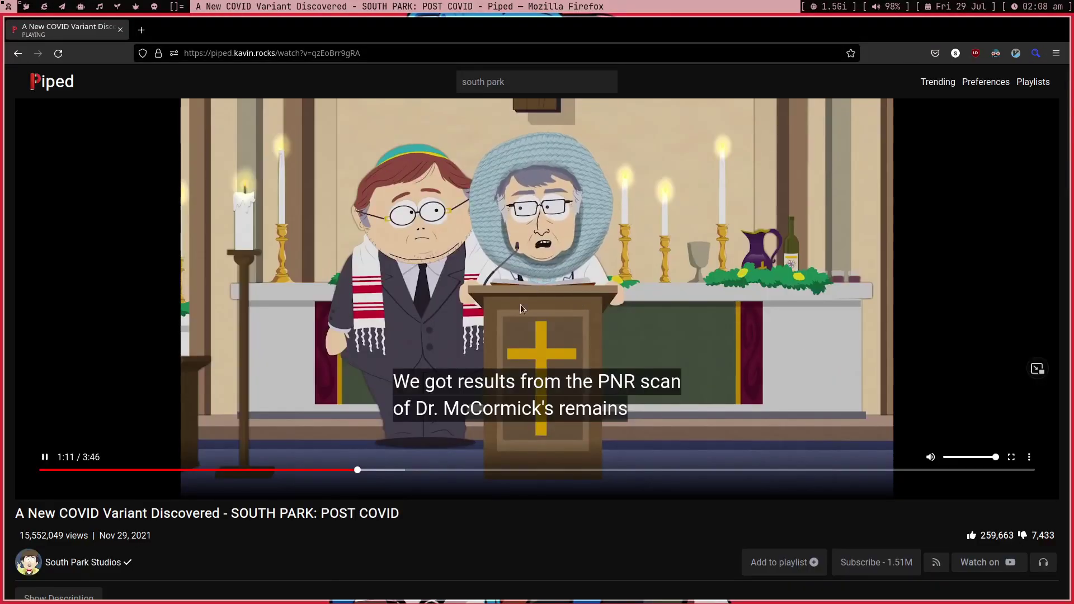
pyautogui.press('space')
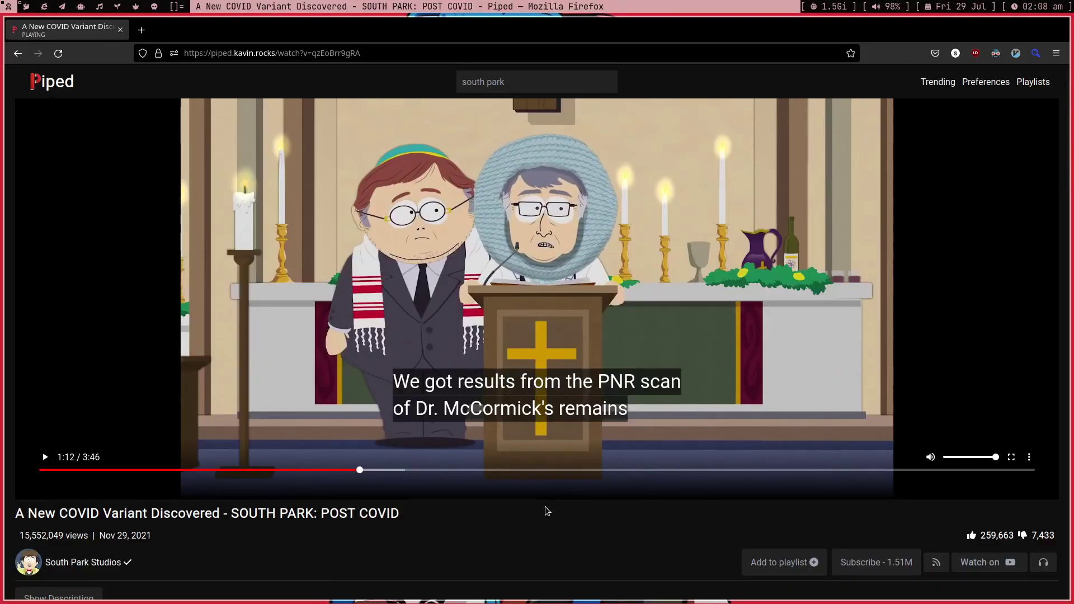
pyautogui.scroll(-5, 545, 506)
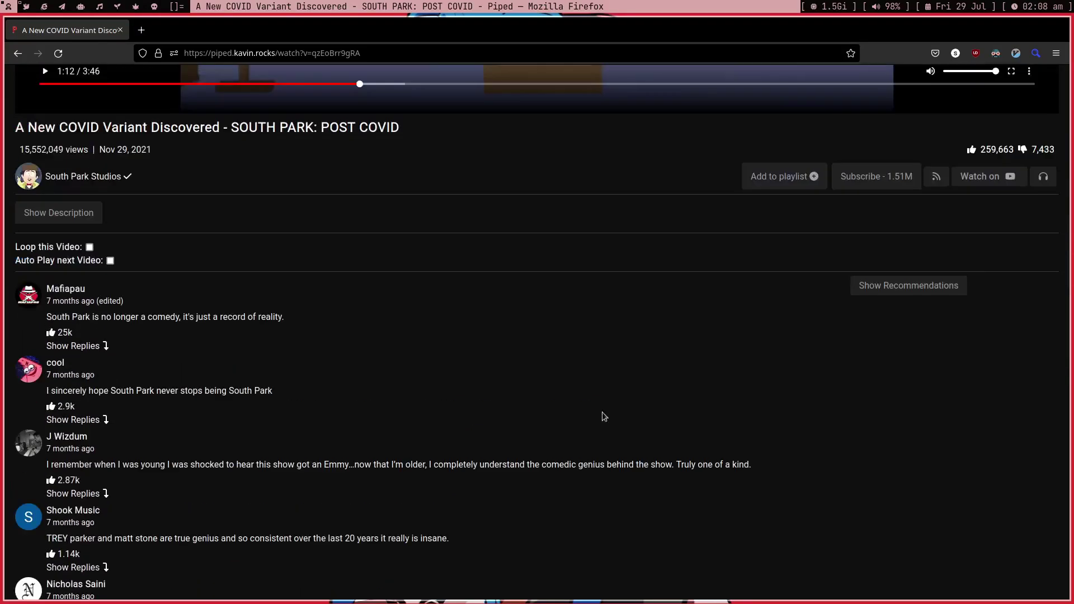
pyautogui.click(880, 286)
pyautogui.scroll(-10, 747, 478)
pyautogui.scroll(-5, 749, 484)
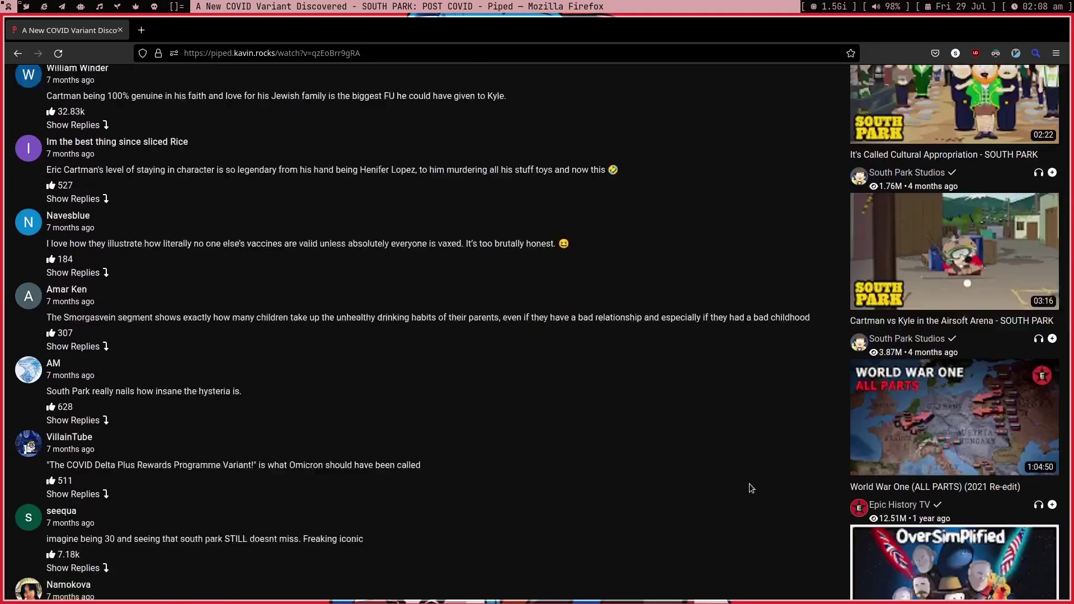
pyautogui.scroll(5, 750, 484)
pyautogui.scroll(8, 750, 483)
pyautogui.scroll(10, 749, 484)
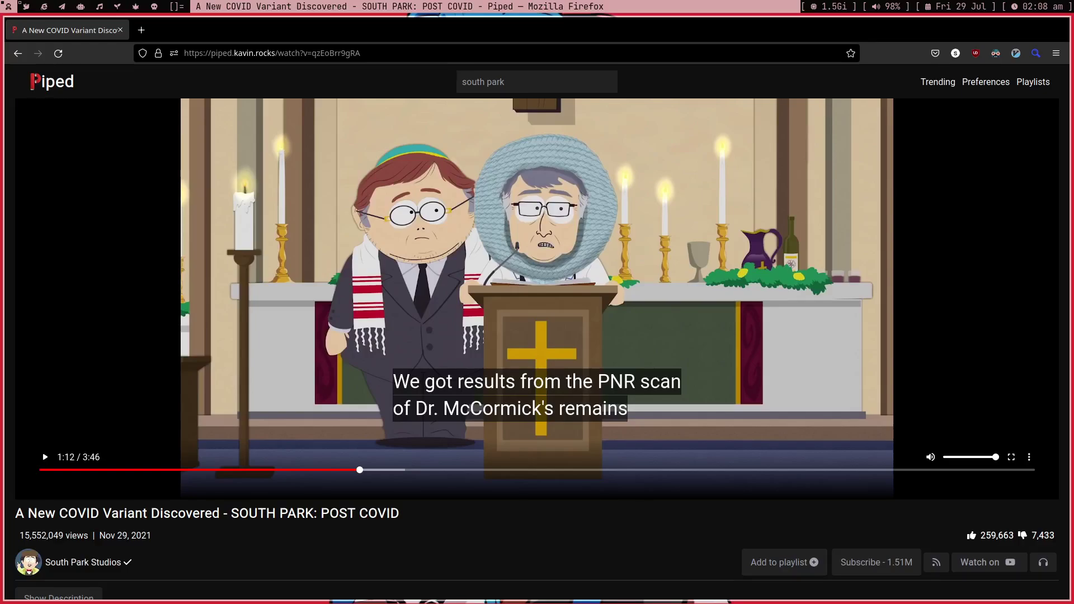
pyautogui.scroll(-3, 579, 357)
pyautogui.scroll(-3, 521, 412)
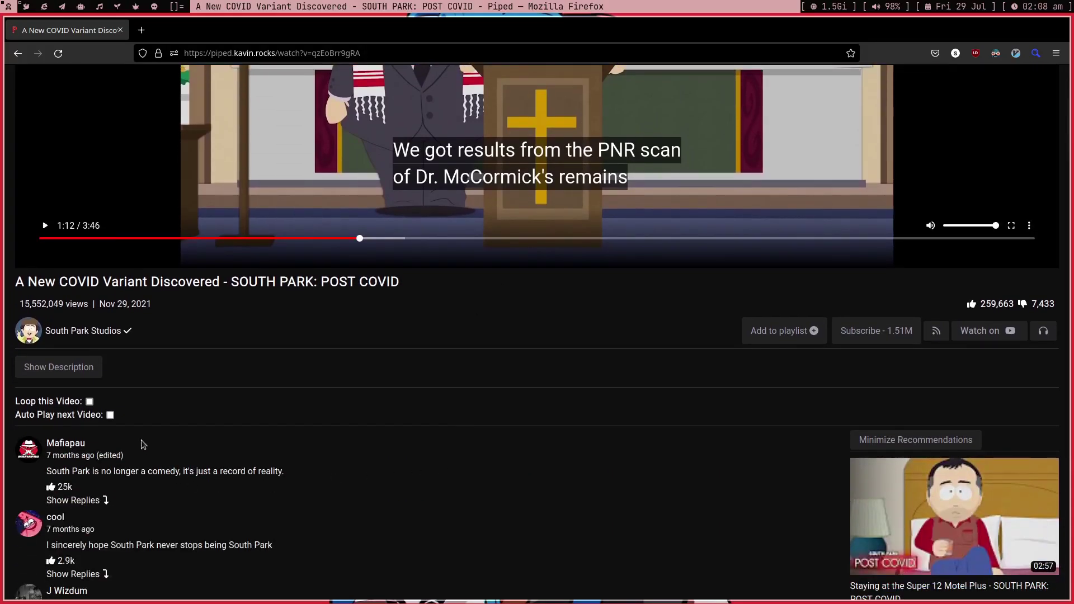
pyautogui.click(59, 366)
pyautogui.click(72, 373)
pyautogui.scroll(-3, 144, 377)
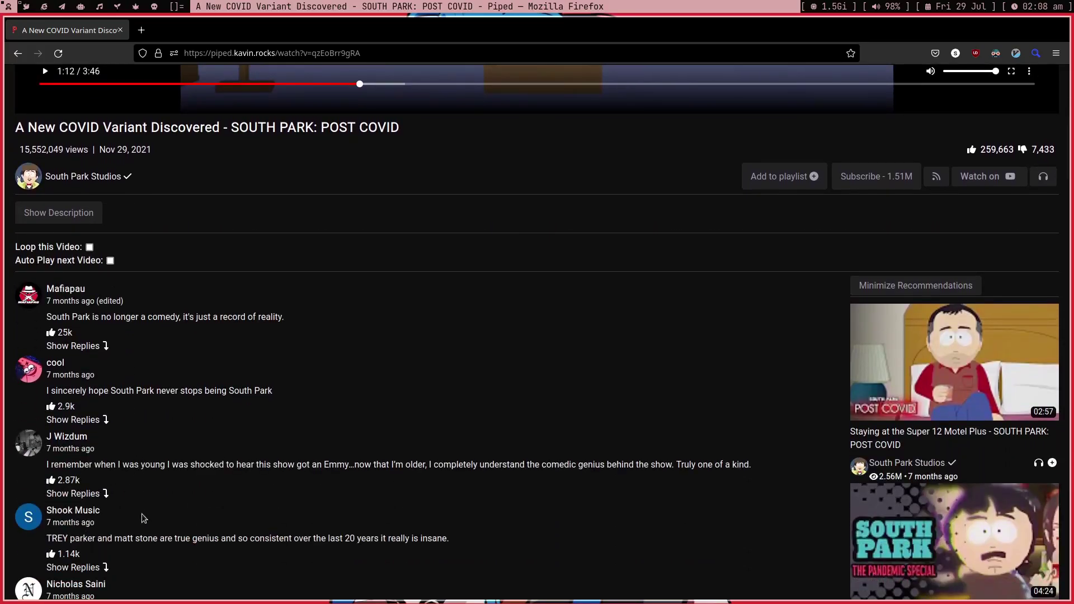
pyautogui.scroll(-5, 145, 420)
pyautogui.scroll(10, 144, 519)
pyautogui.scroll(1, 145, 519)
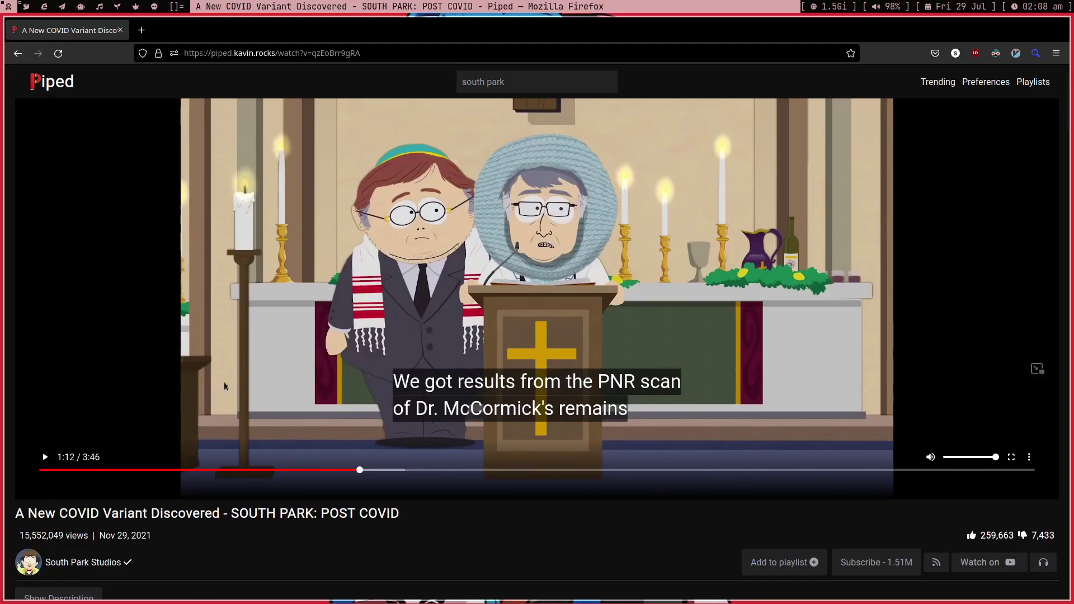
pyautogui.scroll(-10, 145, 514)
pyautogui.scroll(1, 377, 441)
pyautogui.scroll(8, 377, 441)
pyautogui.scroll(2, 742, 221)
pyautogui.scroll(-8, 301, 315)
pyautogui.scroll(-4, 302, 337)
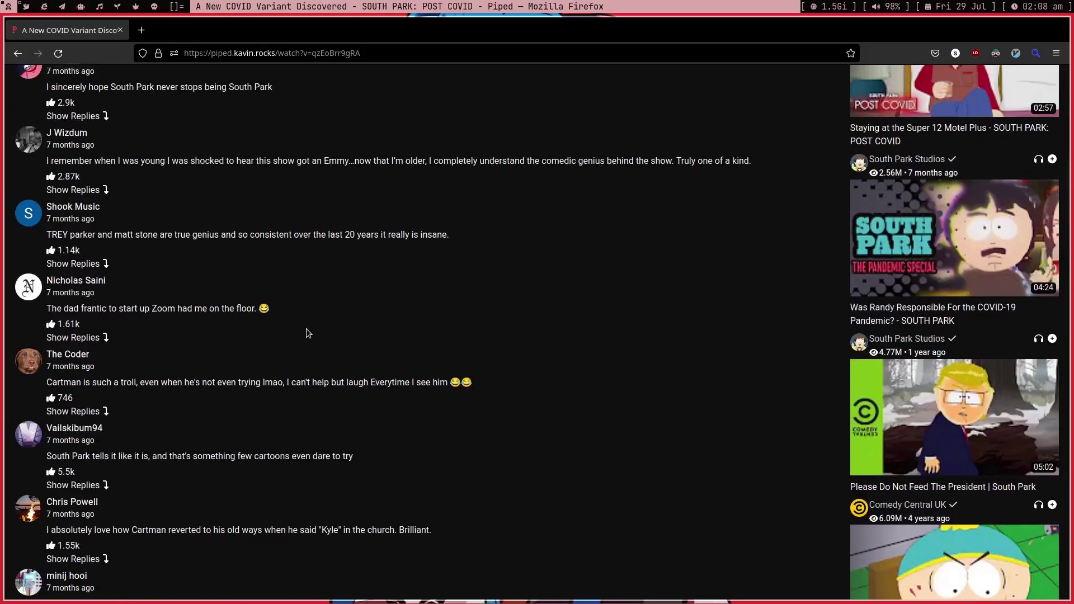
pyautogui.scroll(12, 306, 327)
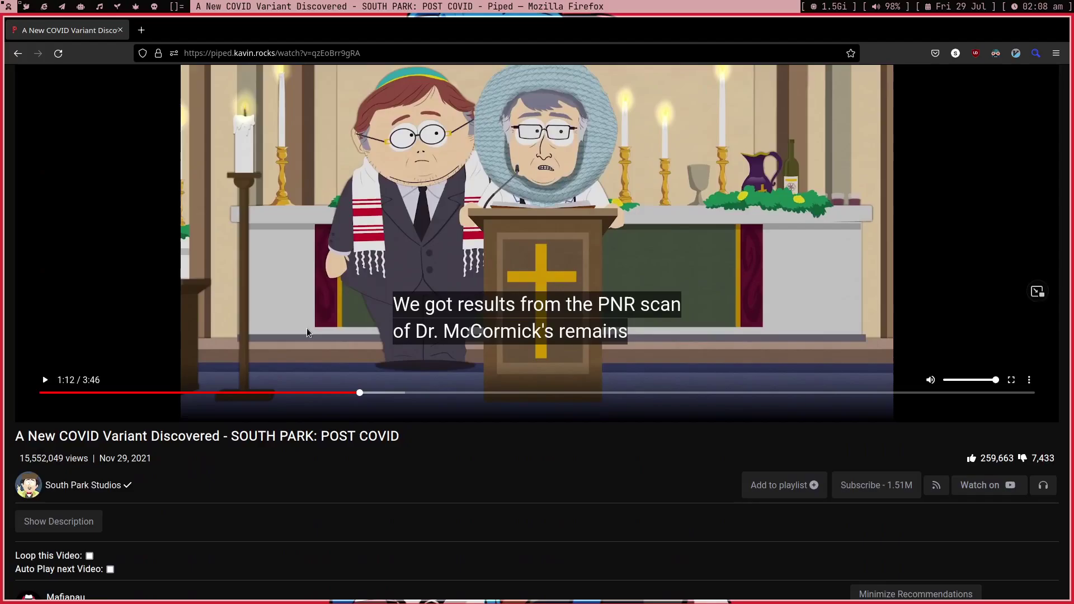
pyautogui.scroll(-8, 306, 330)
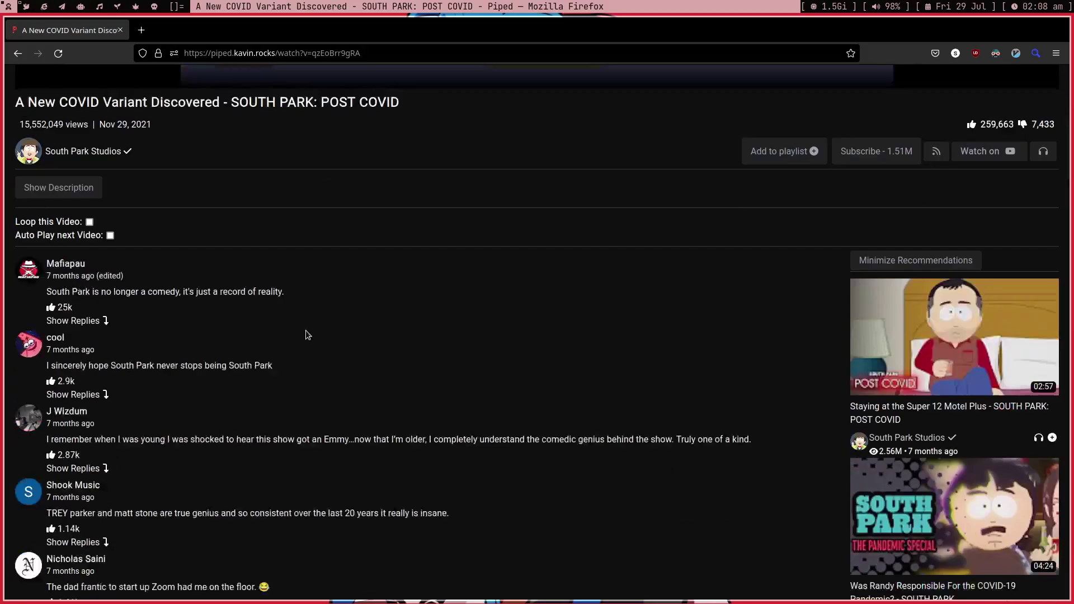
pyautogui.scroll(-5, 306, 330)
pyautogui.scroll(9, 747, 336)
pyautogui.scroll(8, 746, 336)
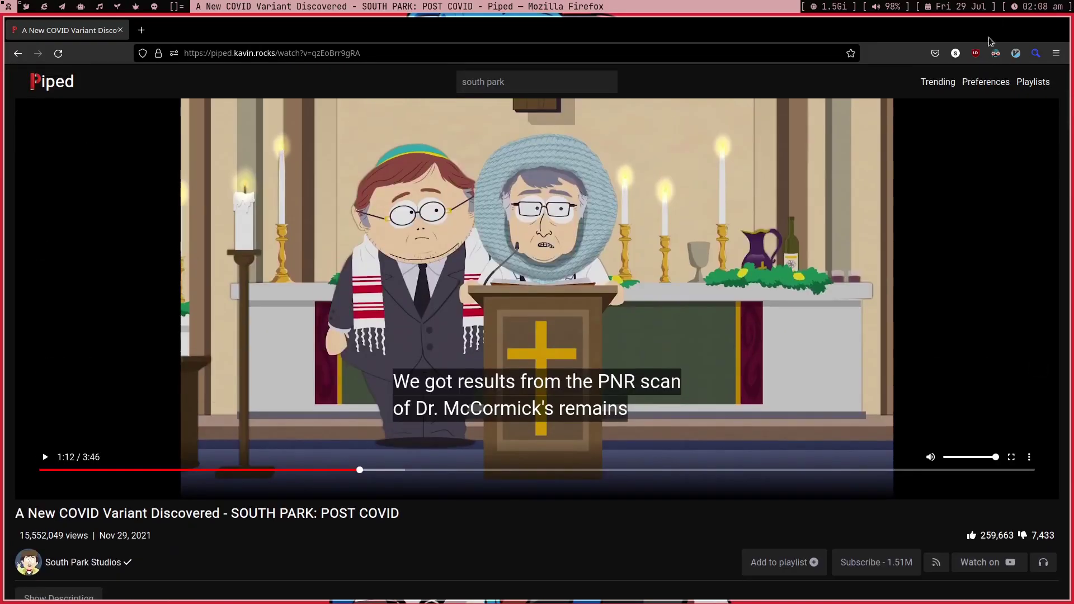
# In Preferences, enable Skip Sponsors and pick a country from Country Selection.
pyautogui.click(986, 81)
pyautogui.scroll(-3, 243, 293)
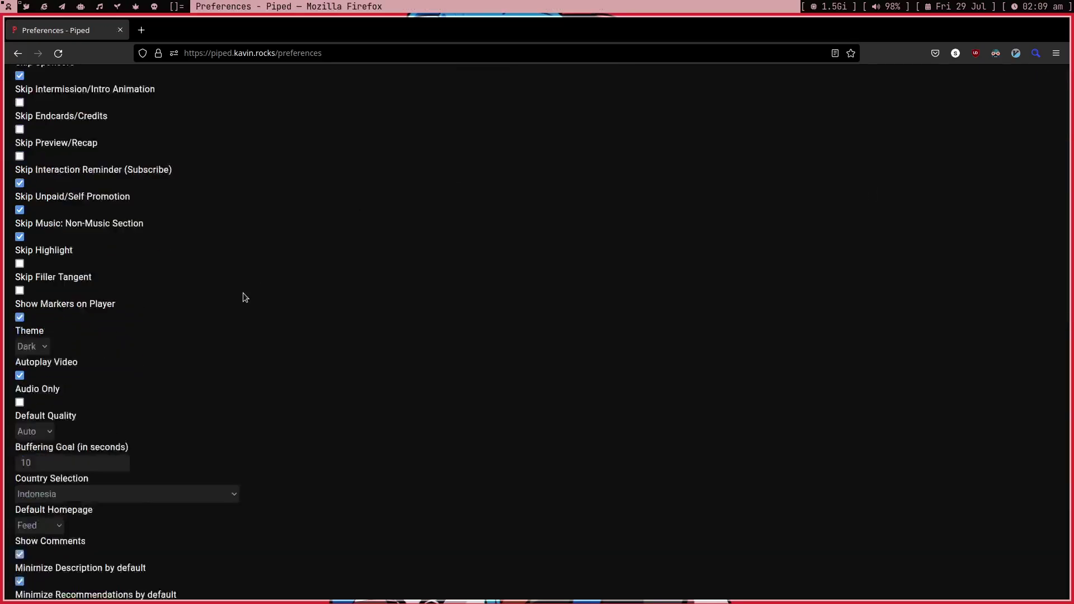
pyautogui.scroll(2, 242, 293)
pyautogui.scroll(3, 242, 293)
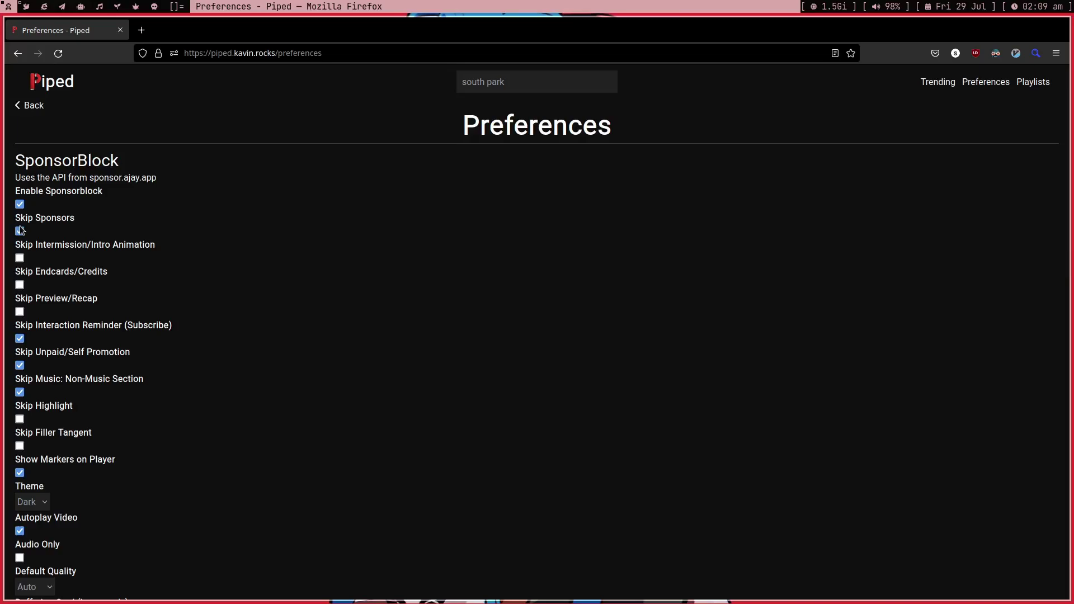
pyautogui.click(20, 230)
pyautogui.scroll(-2, 97, 340)
pyautogui.scroll(-1, 97, 348)
pyautogui.scroll(-1, 82, 363)
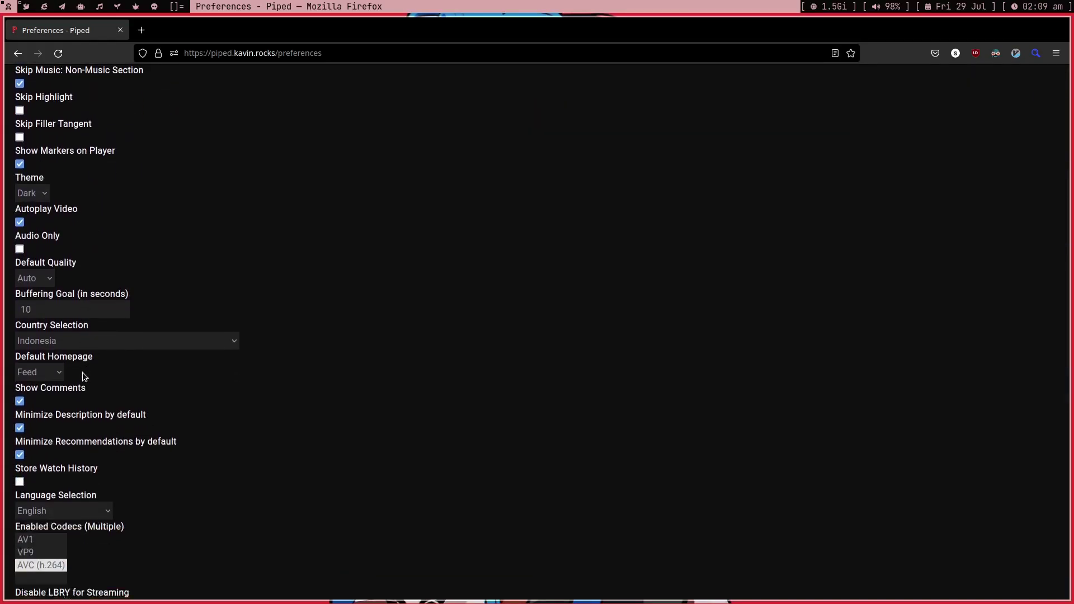
pyautogui.click(86, 341)
pyautogui.scroll(1, 79, 296)
pyautogui.scroll(-1, 77, 306)
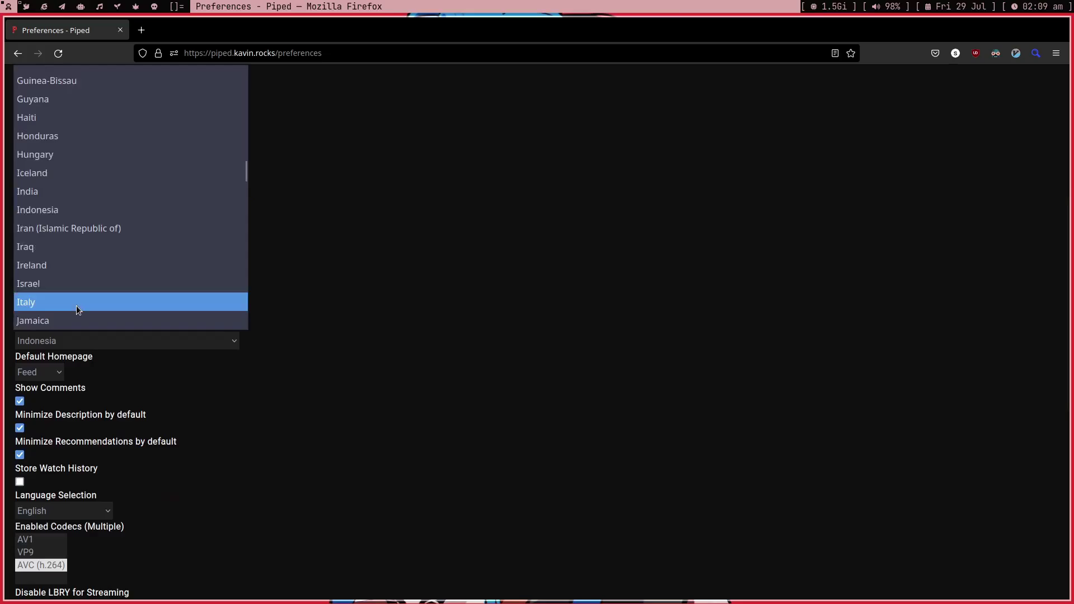
pyautogui.scroll(-2, 74, 252)
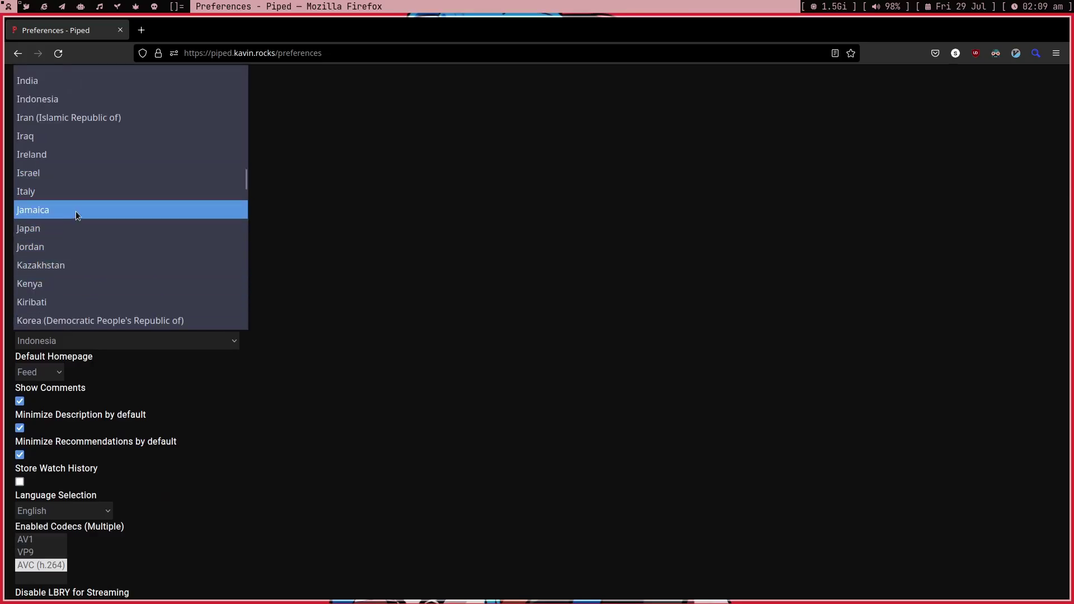
pyautogui.click(69, 229)
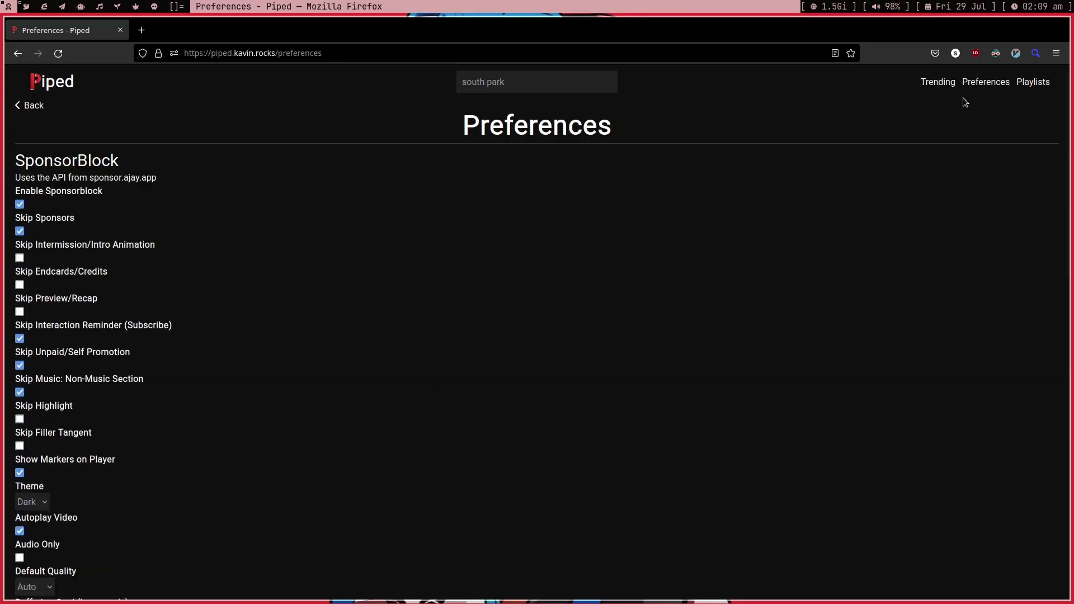
# From Trending, play Pakalive TV Vol.19 from 34:29, then go to Playlists.
pyautogui.click(939, 82)
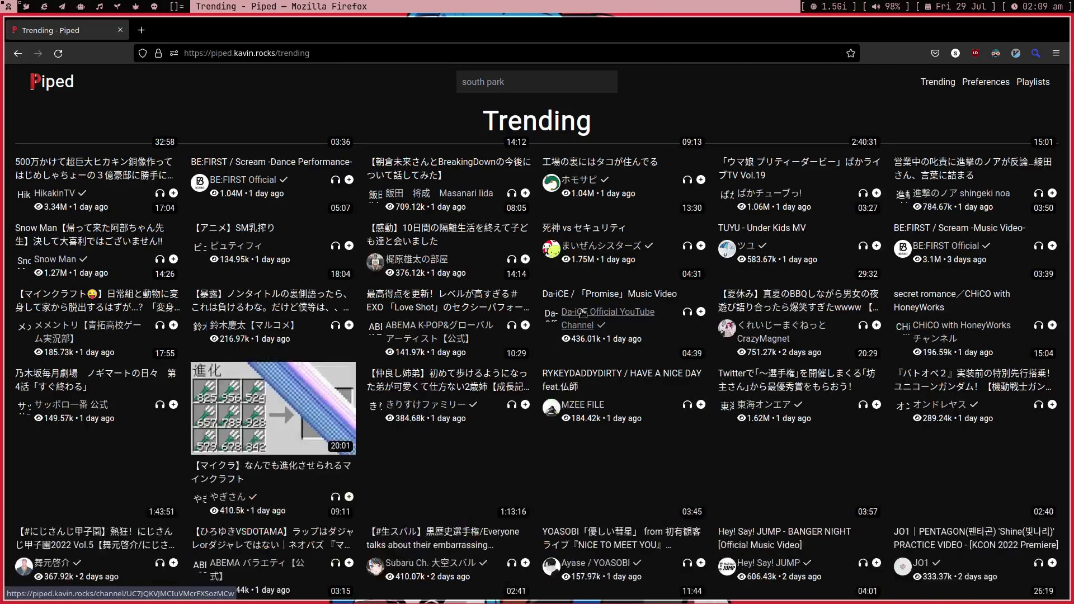
pyautogui.scroll(-3, 581, 310)
pyautogui.scroll(5, 645, 369)
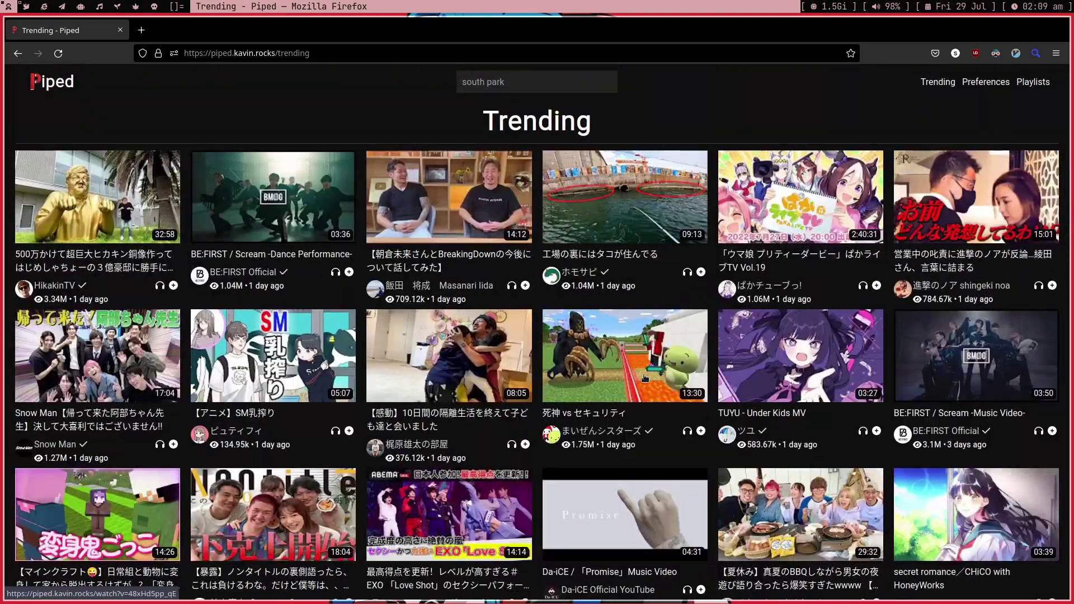
pyautogui.click(805, 208)
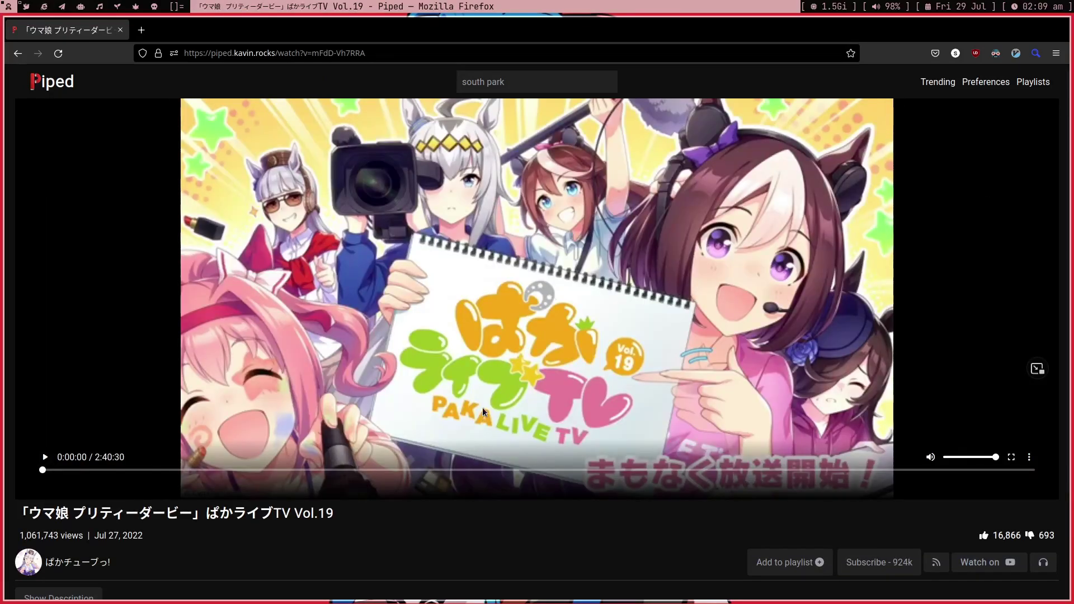
pyautogui.click(482, 408)
pyautogui.click(259, 470)
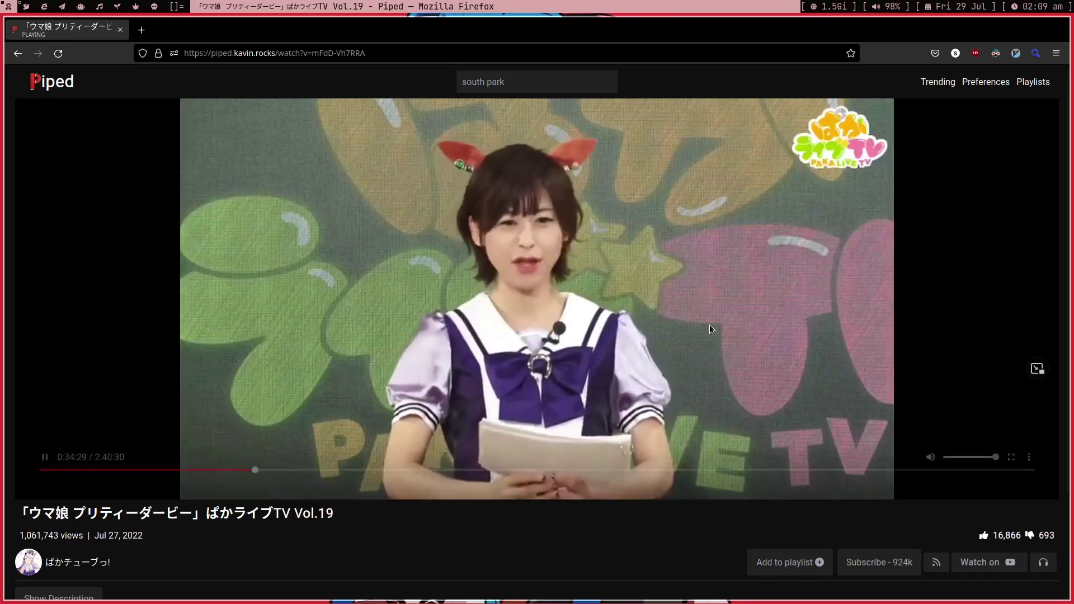
pyautogui.click(1034, 82)
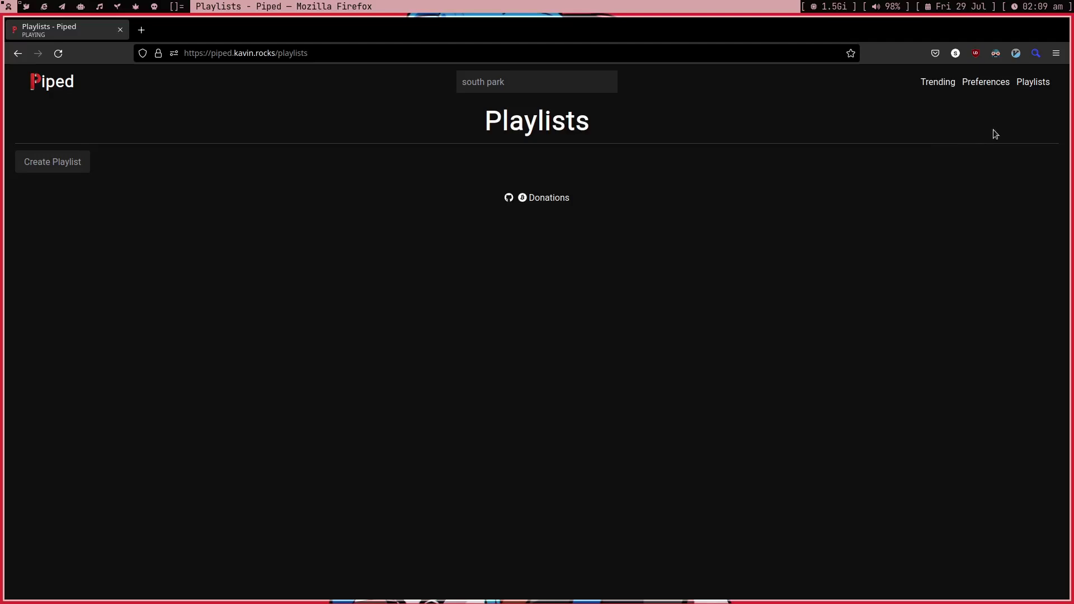
pyautogui.click(141, 29)
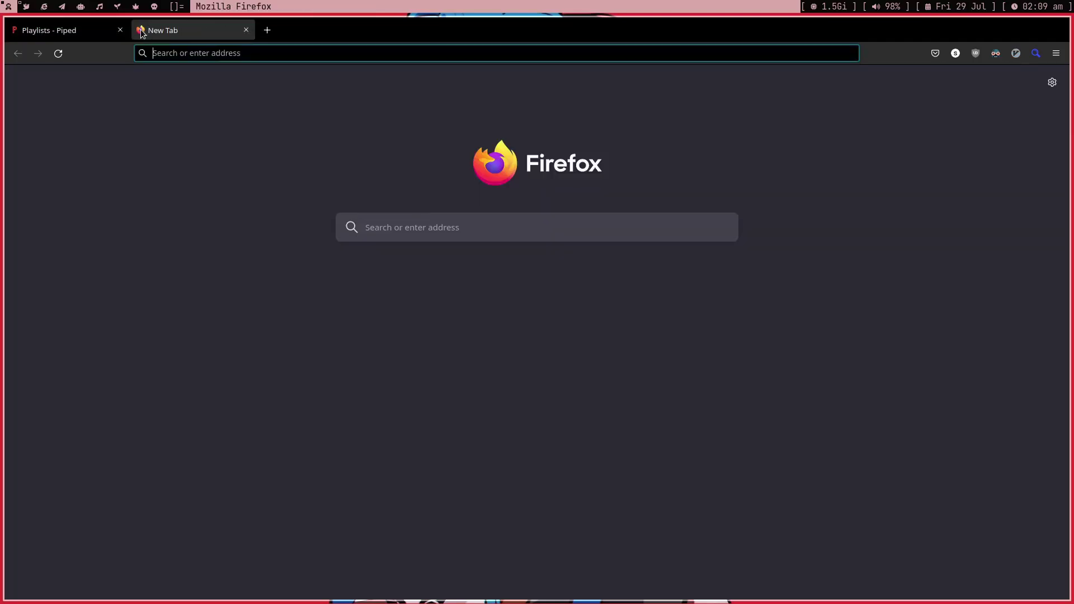
pyautogui.write('new pipe')
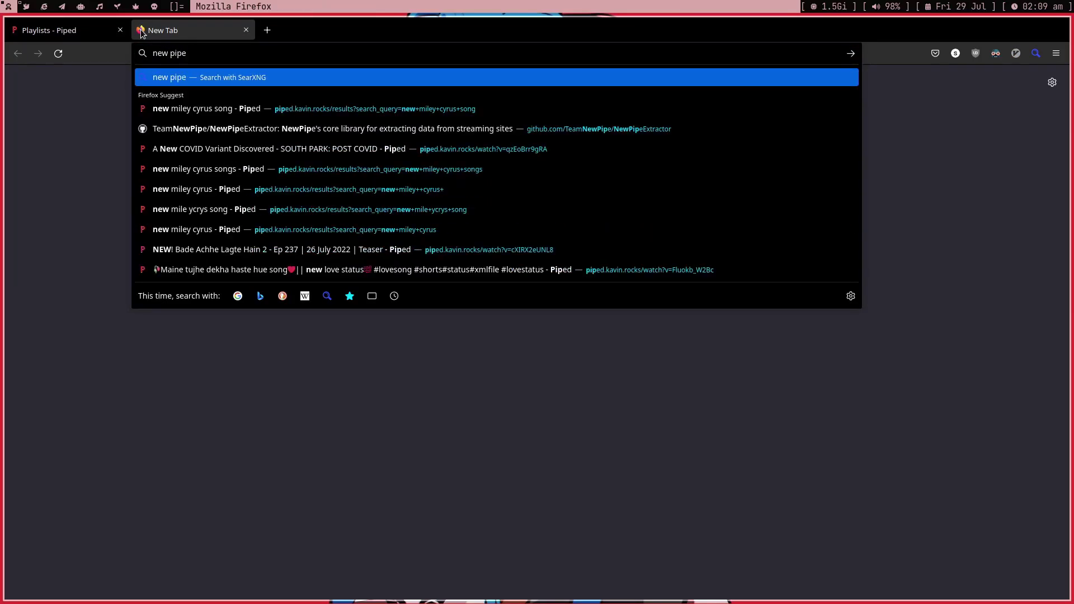
pyautogui.write(' extractor')
pyautogui.press('Return')
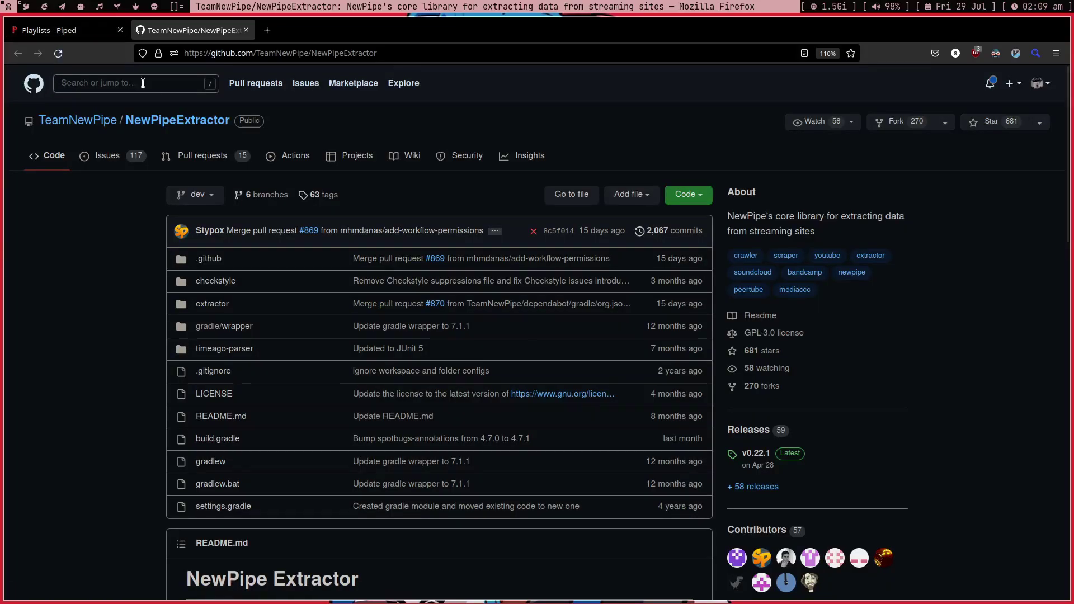
pyautogui.scroll(-4, 256, 278)
pyautogui.scroll(5, 256, 277)
pyautogui.middleClick(193, 31)
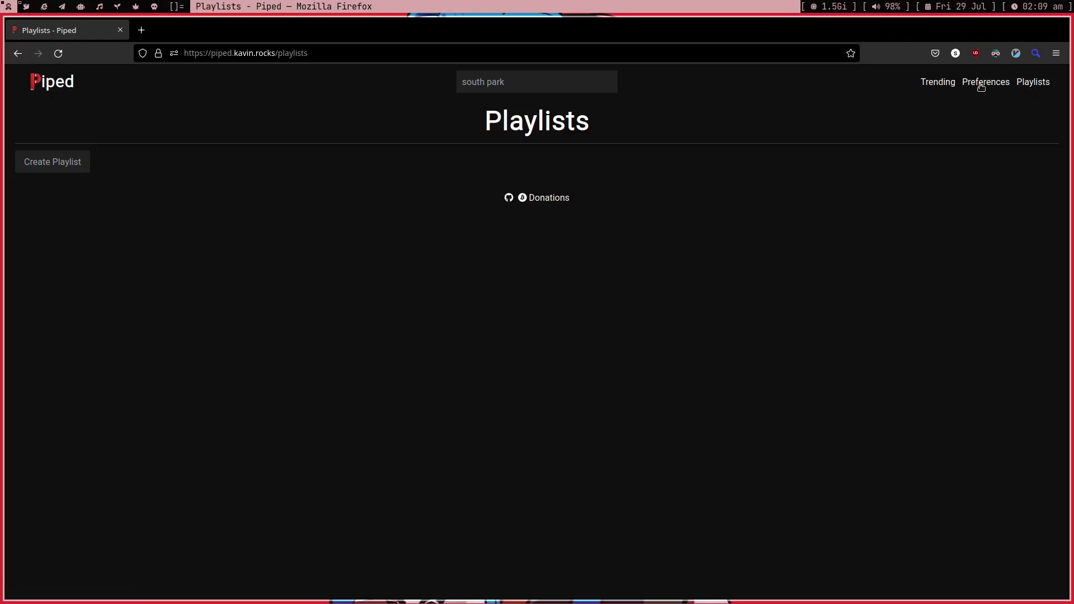
# Subscribe to the channel of the trending octopus-behind-the-factory video.
pyautogui.click(942, 83)
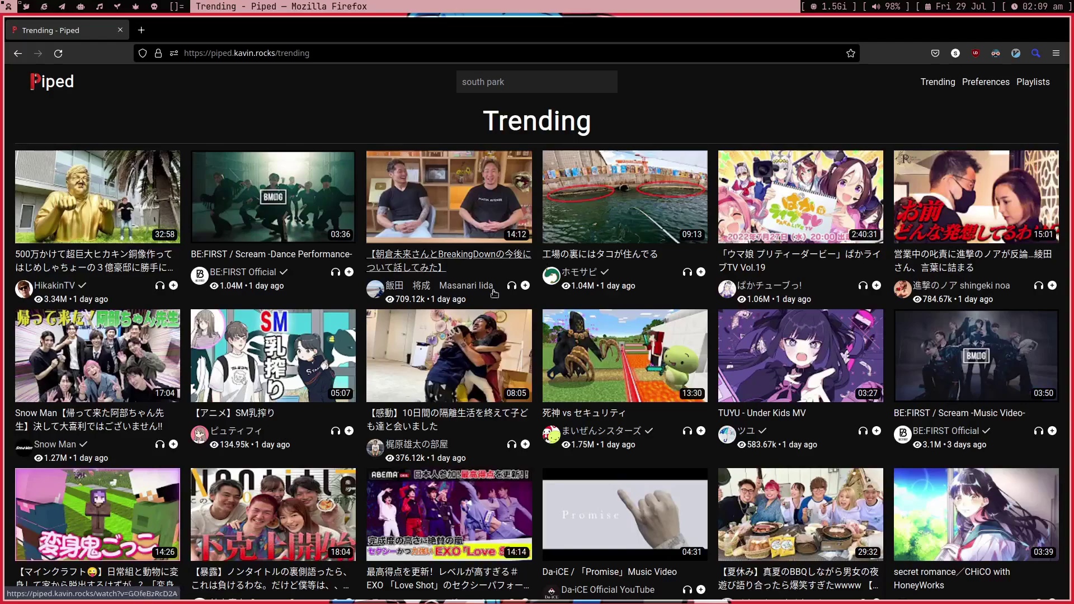
pyautogui.click(445, 255)
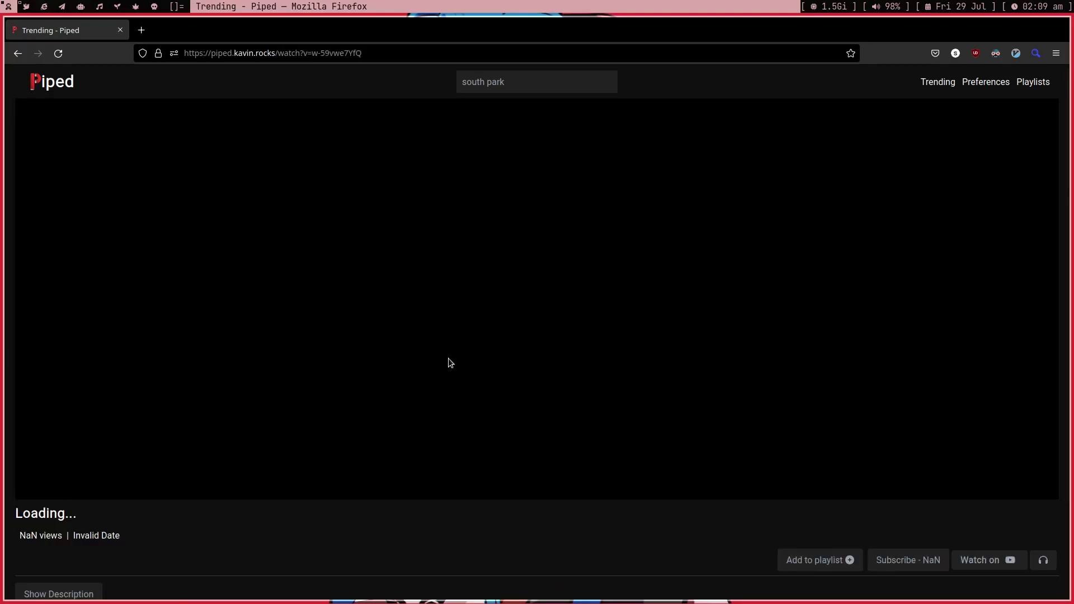
pyautogui.scroll(-2, 704, 504)
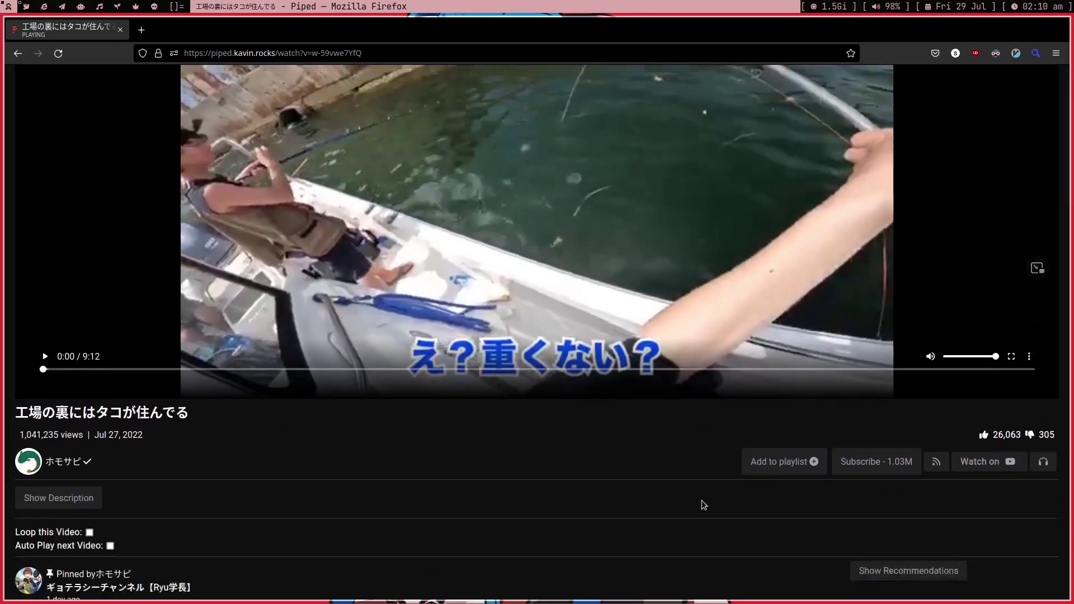
pyautogui.scroll(-1, 704, 504)
pyautogui.scroll(2, 675, 510)
pyautogui.scroll(-2, 675, 510)
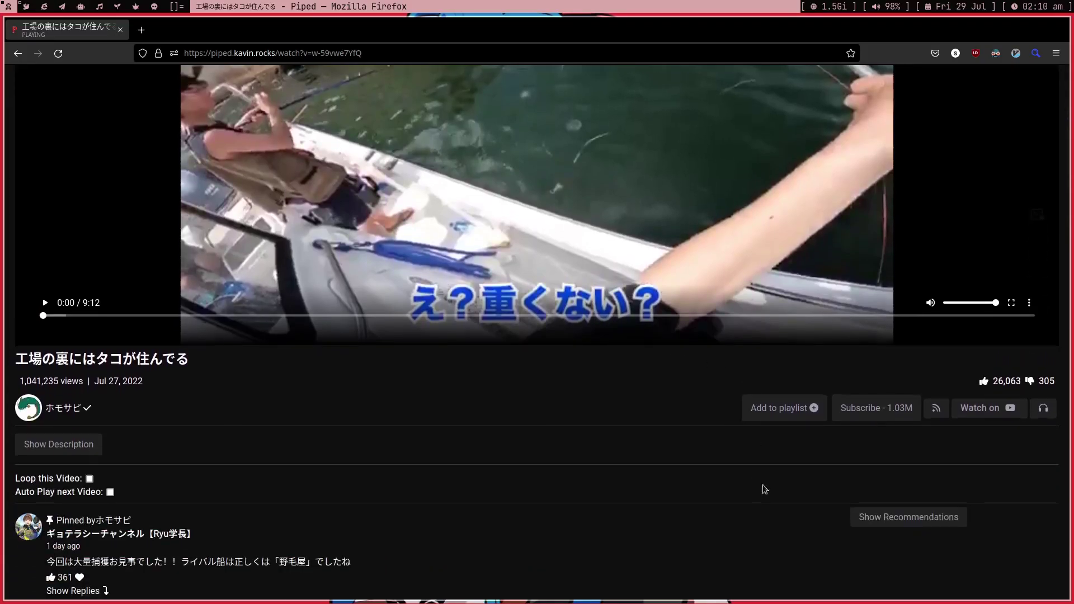
pyautogui.click(865, 408)
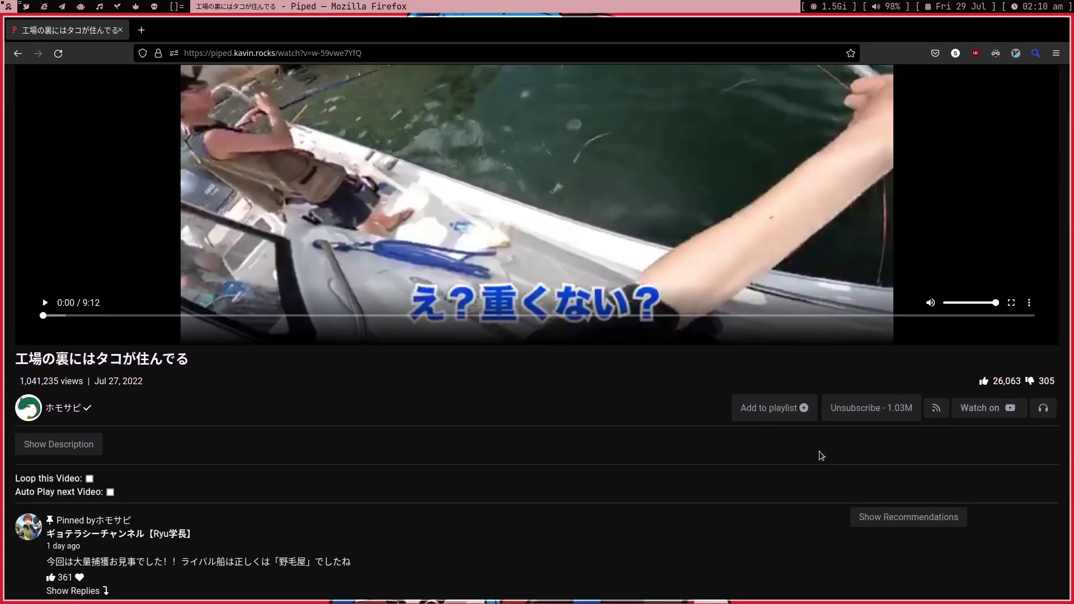
pyautogui.scroll(3, 873, 412)
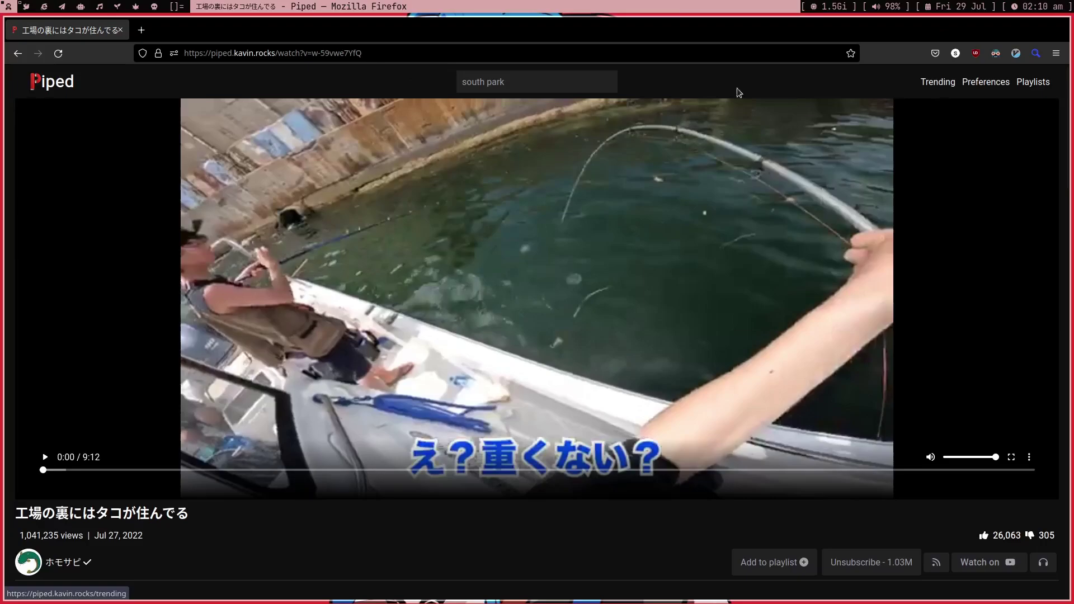
# Remove the video part of the address to load the Piped home page.
pyautogui.moveTo(363, 53); pyautogui.dragTo(278, 53)
pyautogui.press('BackSpace')
pyautogui.write('playlists')
pyautogui.press('Return')
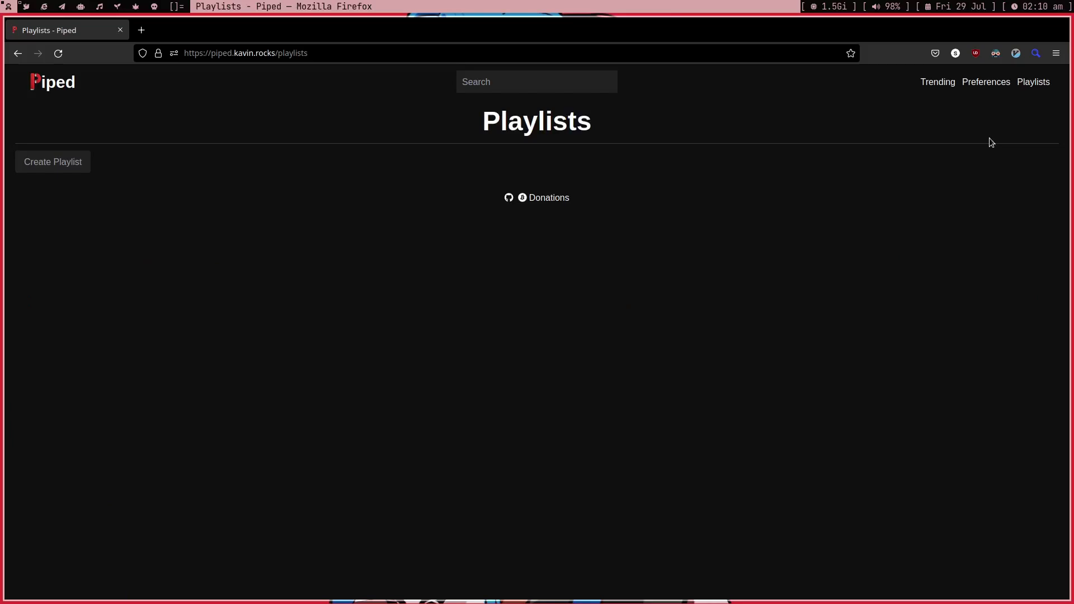
# Open Piped Preferences, review the Theme choices, and start a new Firefox private window.
pyautogui.click(986, 81)
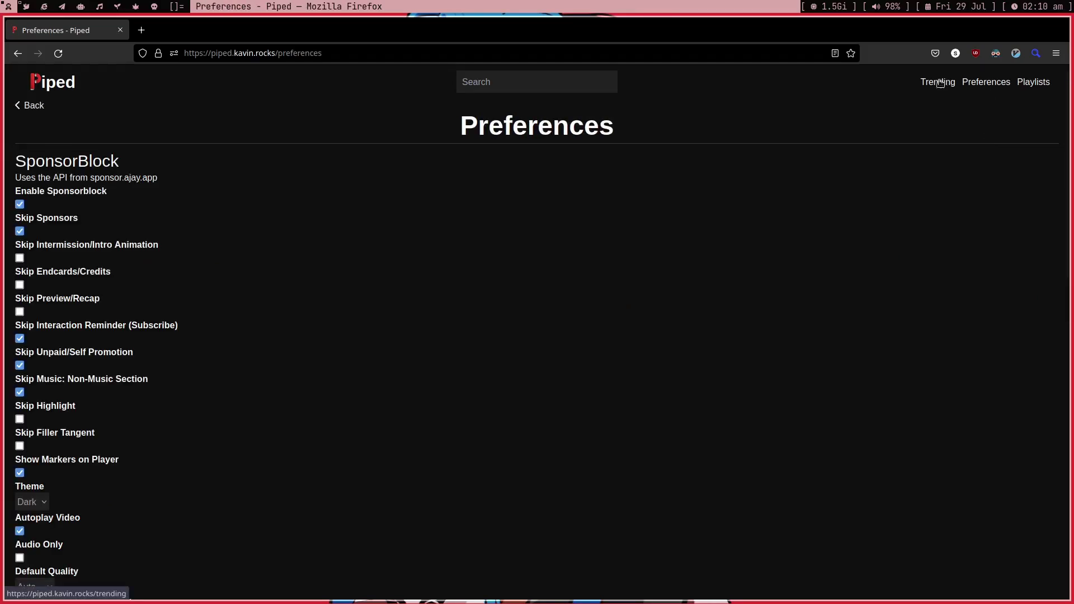
pyautogui.scroll(-3, 676, 324)
pyautogui.scroll(-2, 420, 336)
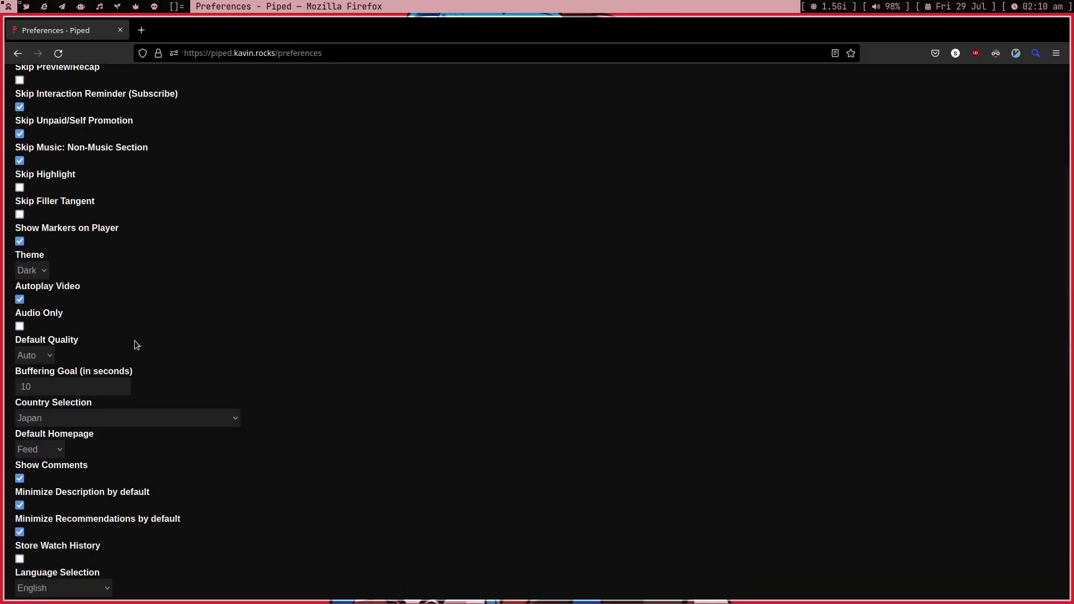
pyautogui.click(42, 270)
pyautogui.click(168, 262)
pyautogui.scroll(-5, 260, 531)
pyautogui.scroll(10, 537, 337)
pyautogui.click(1055, 53)
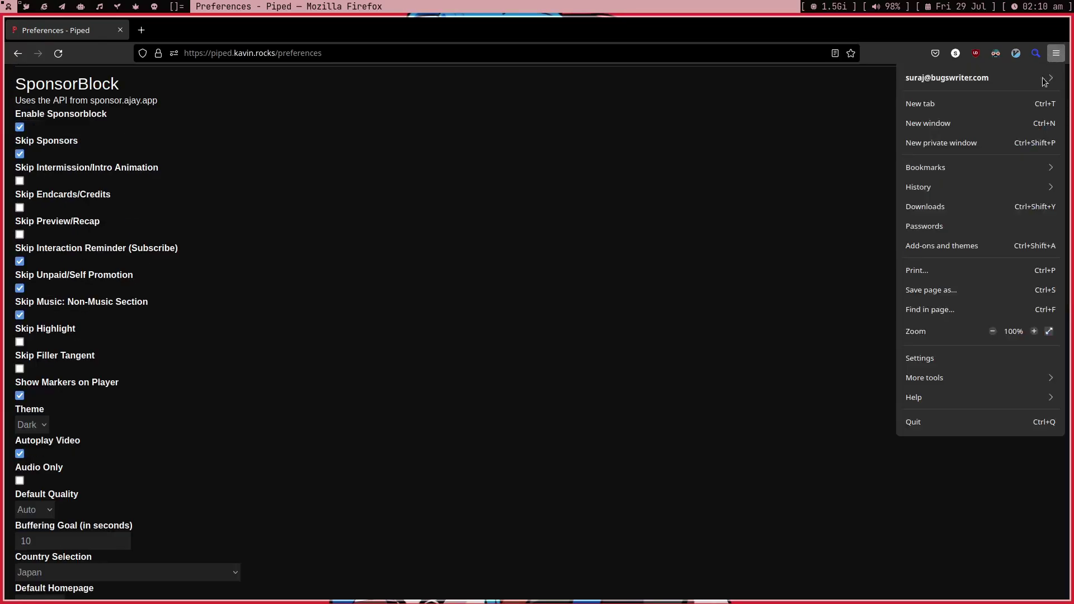
pyautogui.click(940, 143)
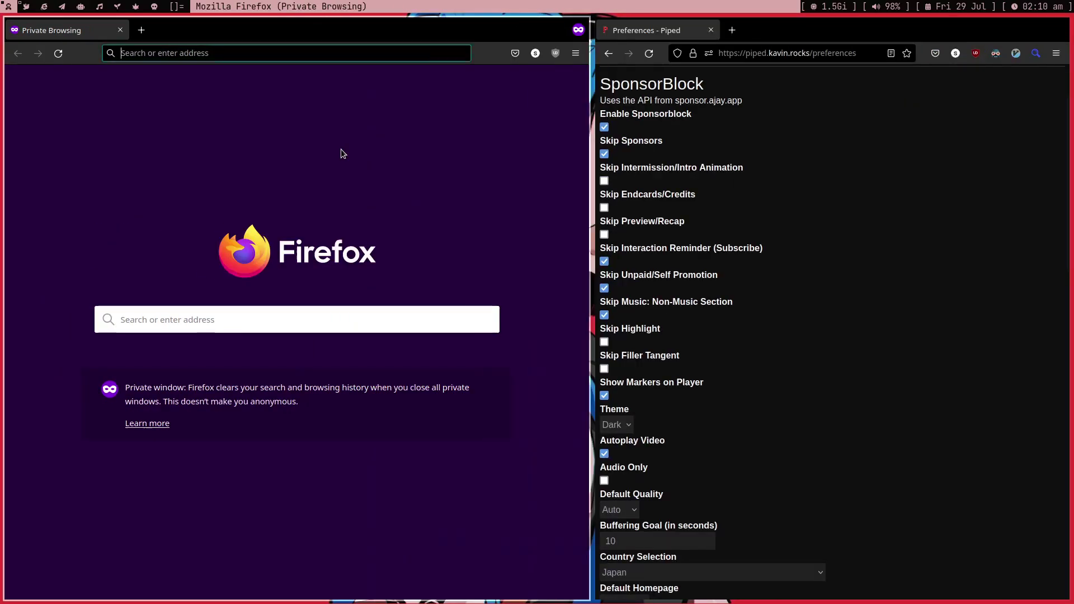
pyautogui.write('invidious')
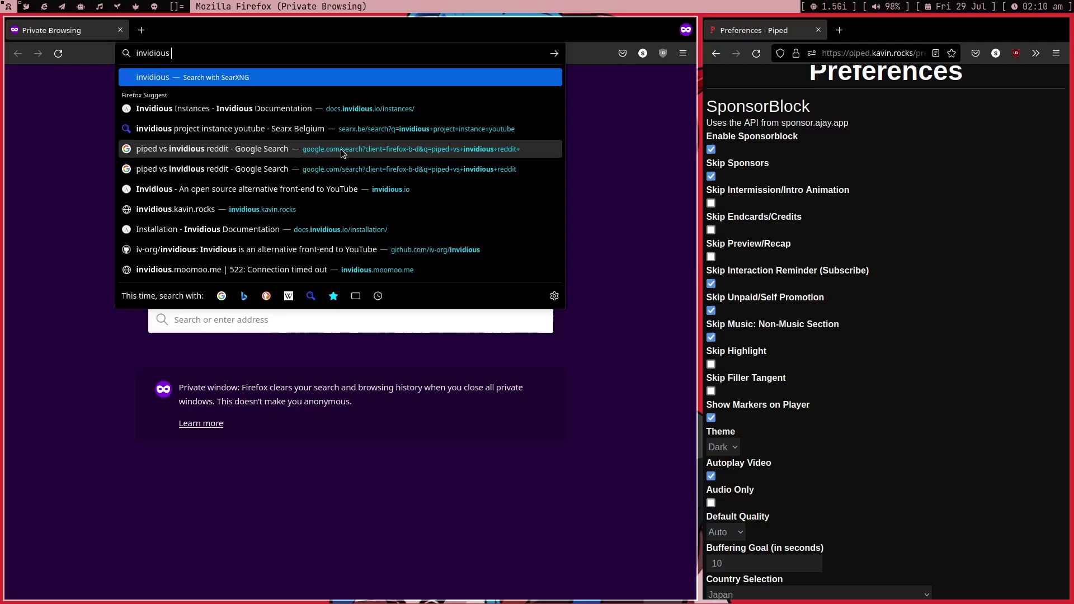
# Search Searx for 'invidious', refine the query with 'docs', and narrow the private window.
pyautogui.press('Return')
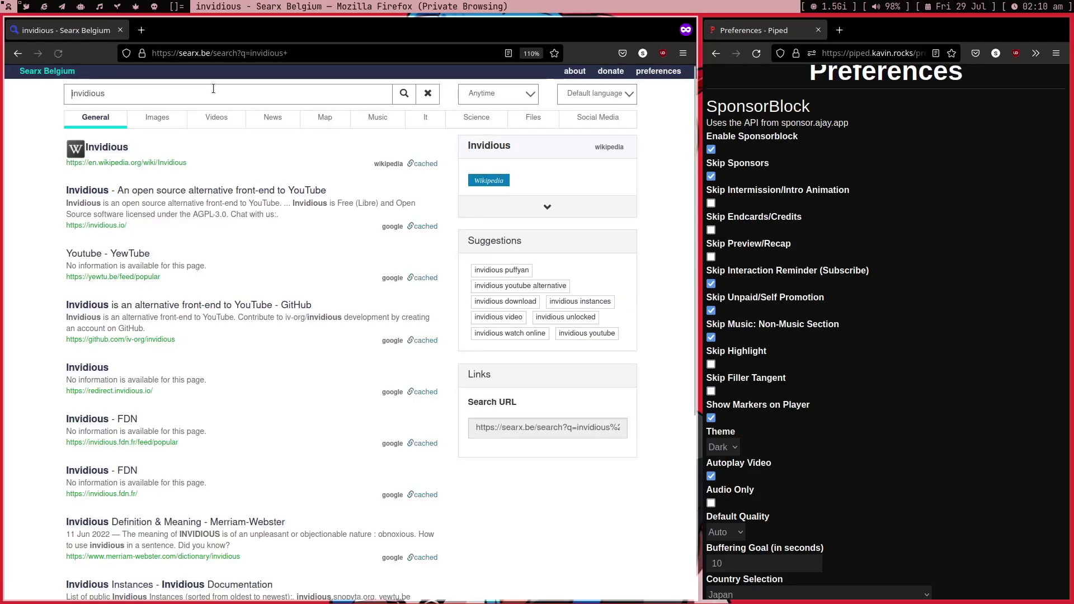
pyautogui.click(213, 93)
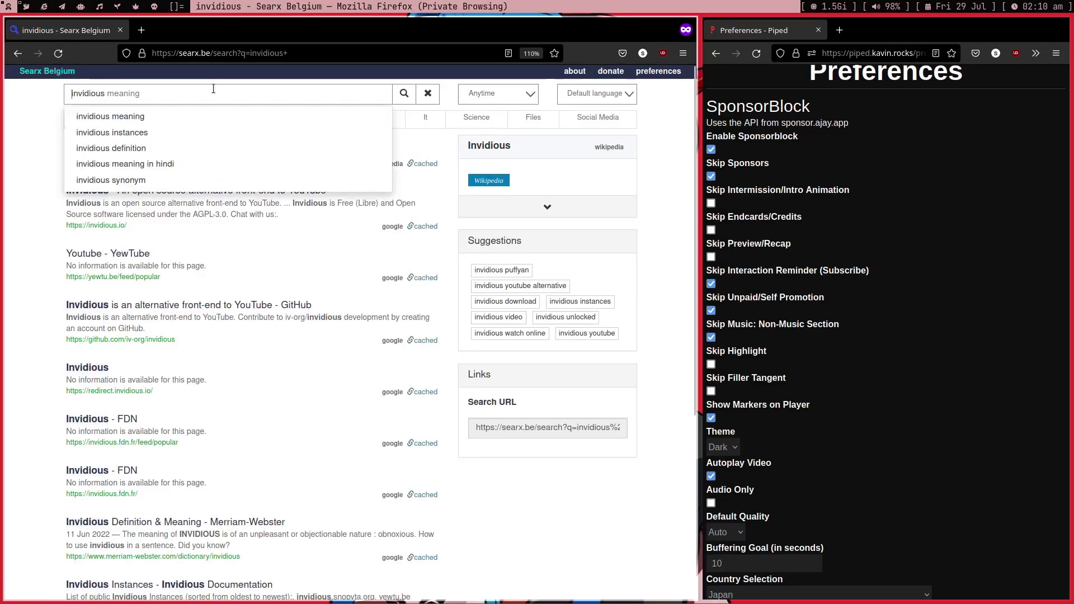
pyautogui.write('docs')
pyautogui.press('Return')
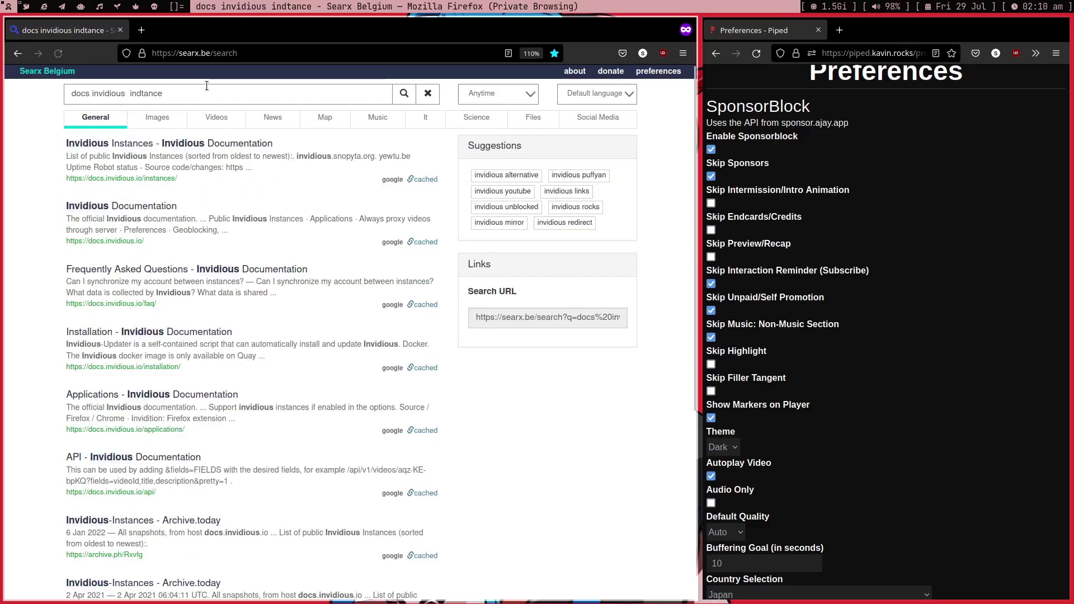
pyautogui.press('super+h')
pyautogui.click(1056, 53)
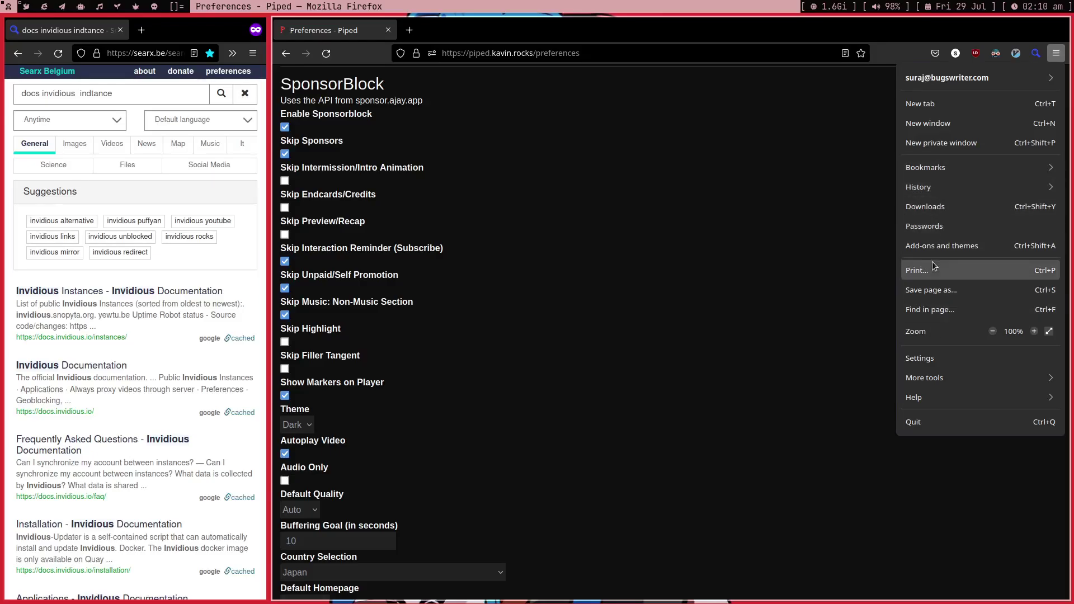
pyautogui.click(942, 245)
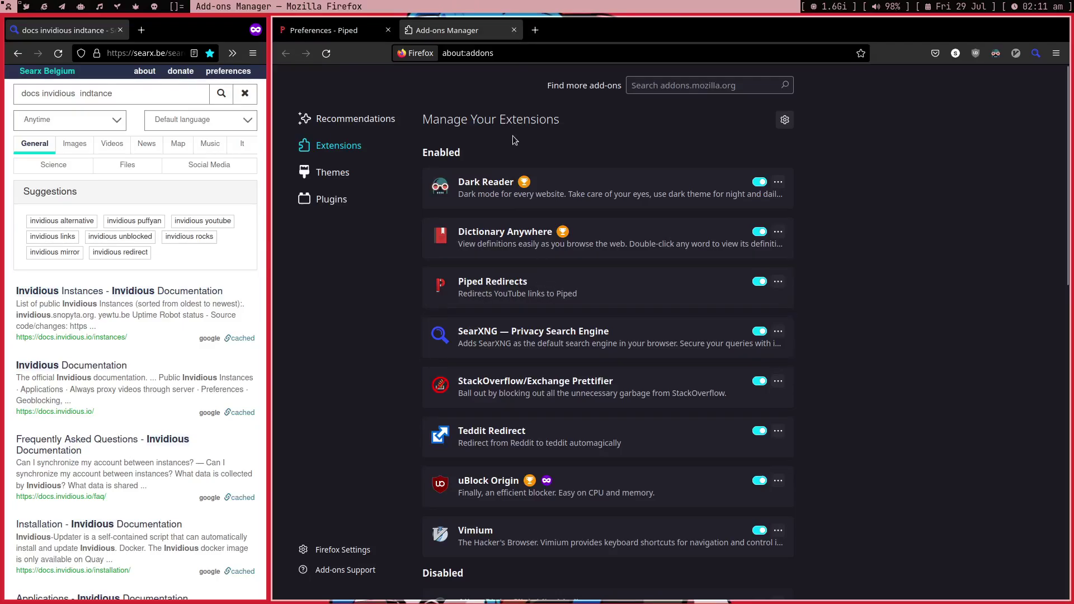
pyautogui.middleClick(466, 36)
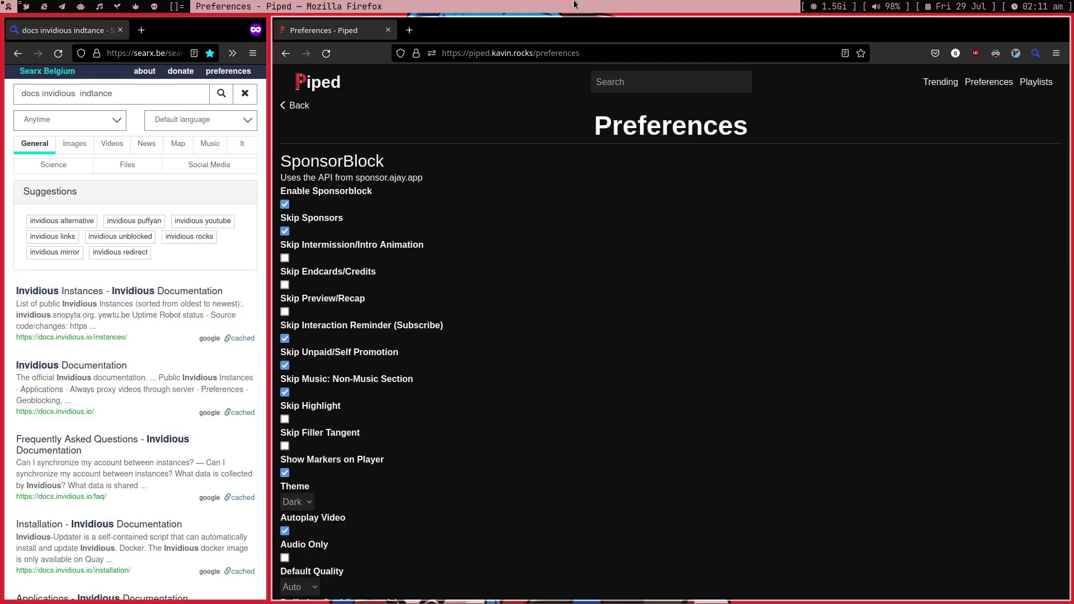
# Open the Invidious instances documentation, then open invidious.kavin.rocks in a new tab.
pyautogui.click(409, 30)
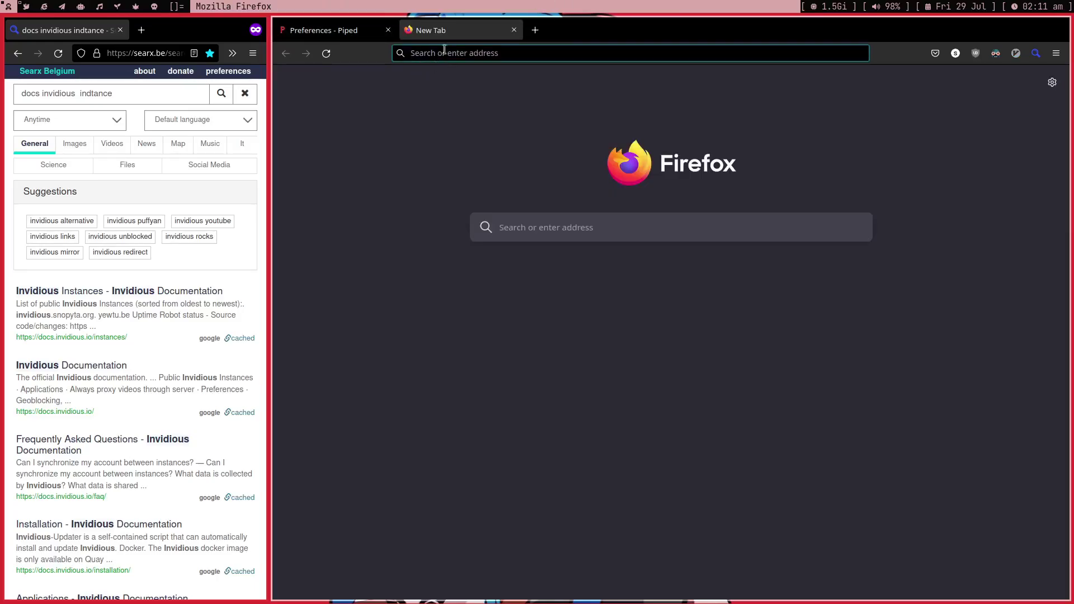
pyautogui.middleClick(481, 25)
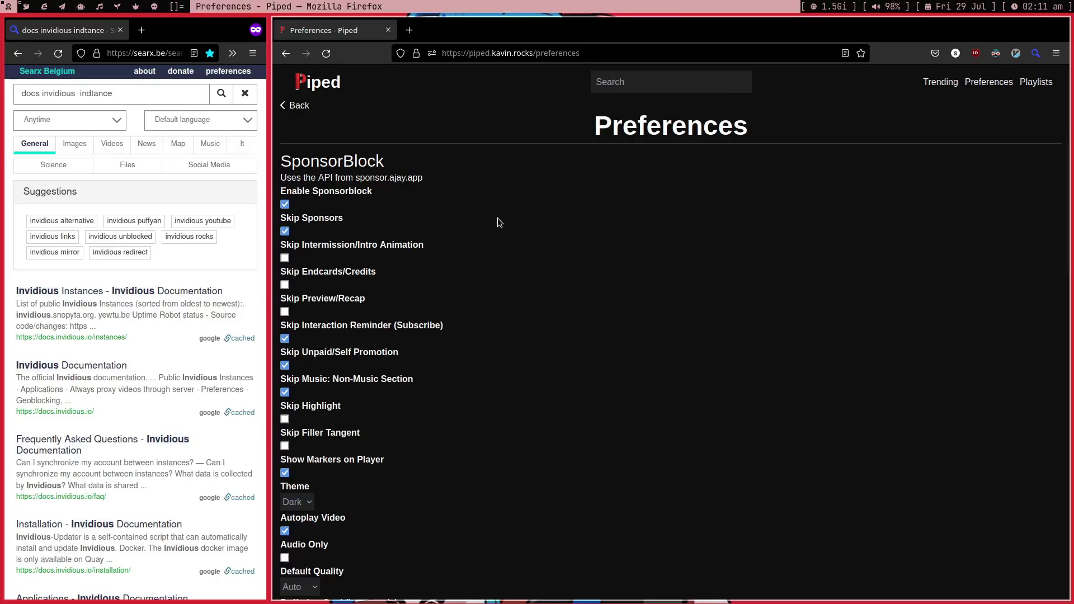
pyautogui.press('super+Right')
pyautogui.press('super+Right')
pyautogui.press('super+Right')
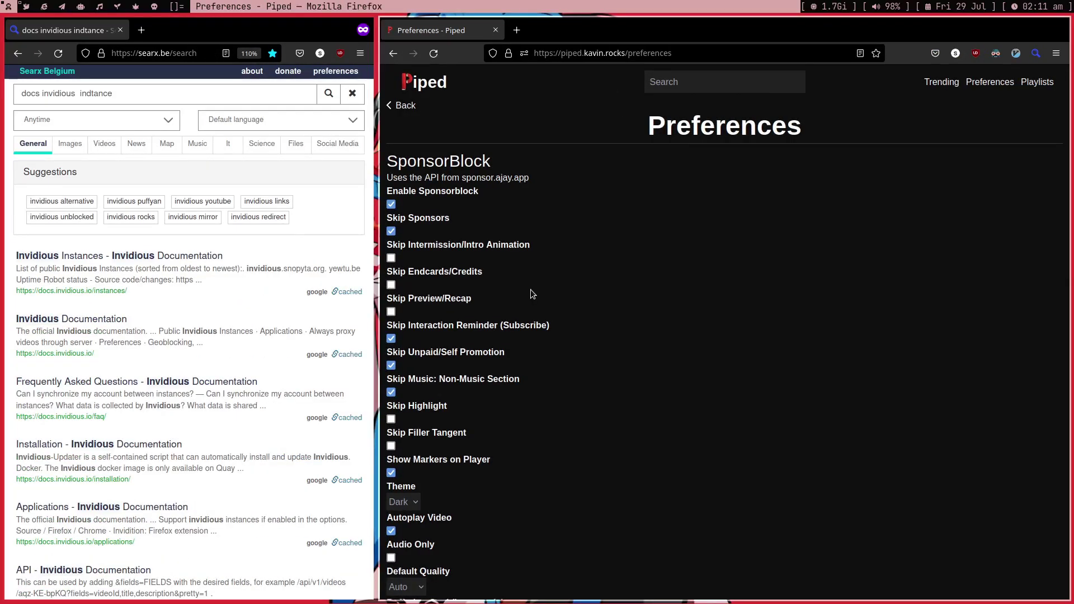
pyautogui.click(84, 256)
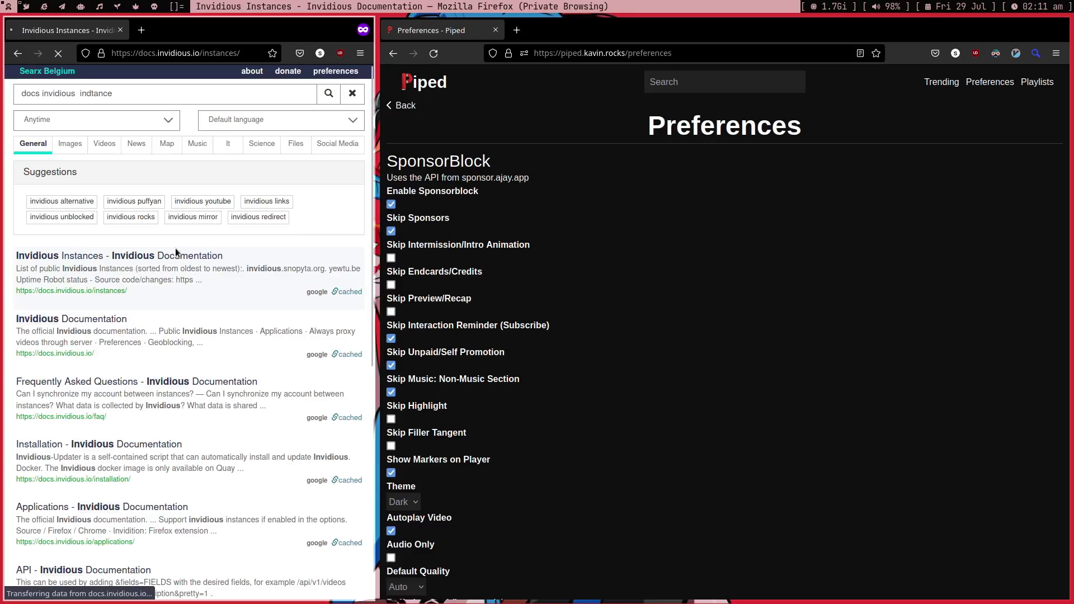
pyautogui.press('super+Right')
pyautogui.press('super+Right')
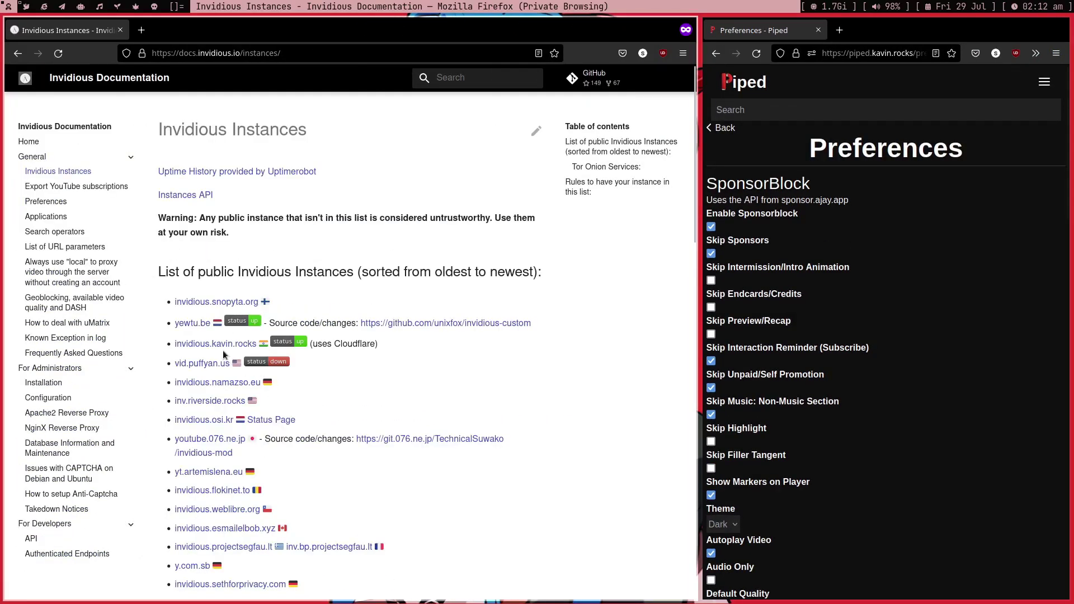
pyautogui.middleClick(215, 344)
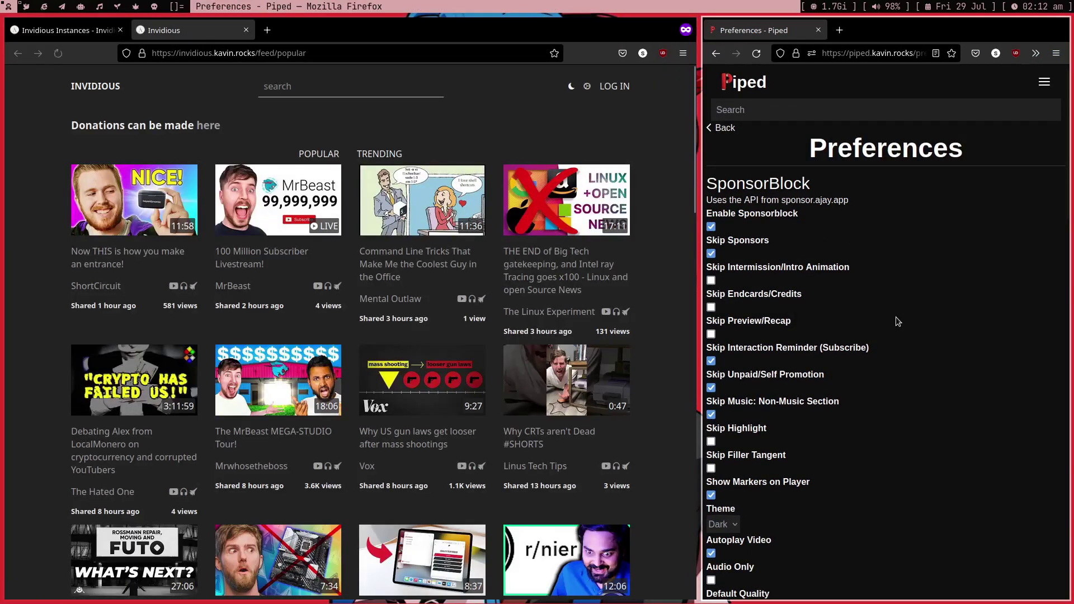
# Search Invidious for 'powe rangers' and open the 'Shimazu Returns, Part II' episode.
pyautogui.click(298, 85)
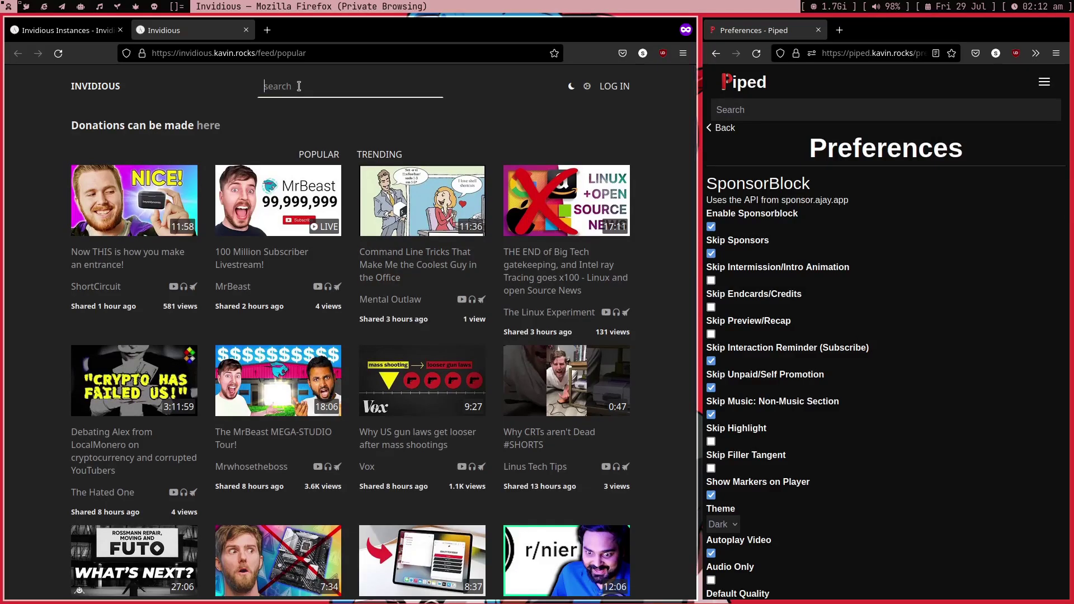
pyautogui.write('powe rangers')
pyautogui.press('Return')
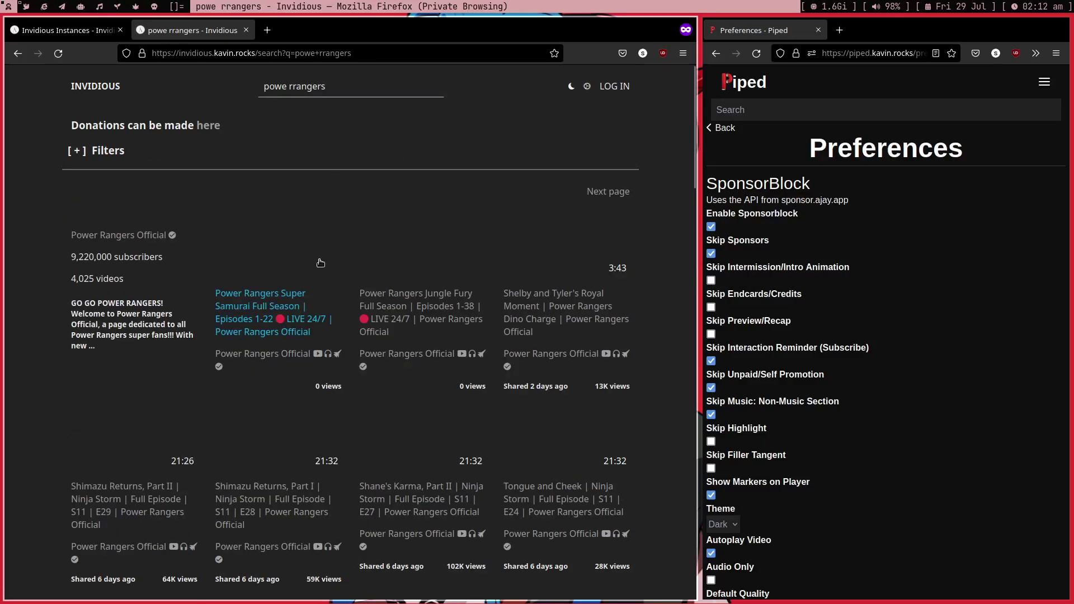
pyautogui.scroll(-3, 303, 437)
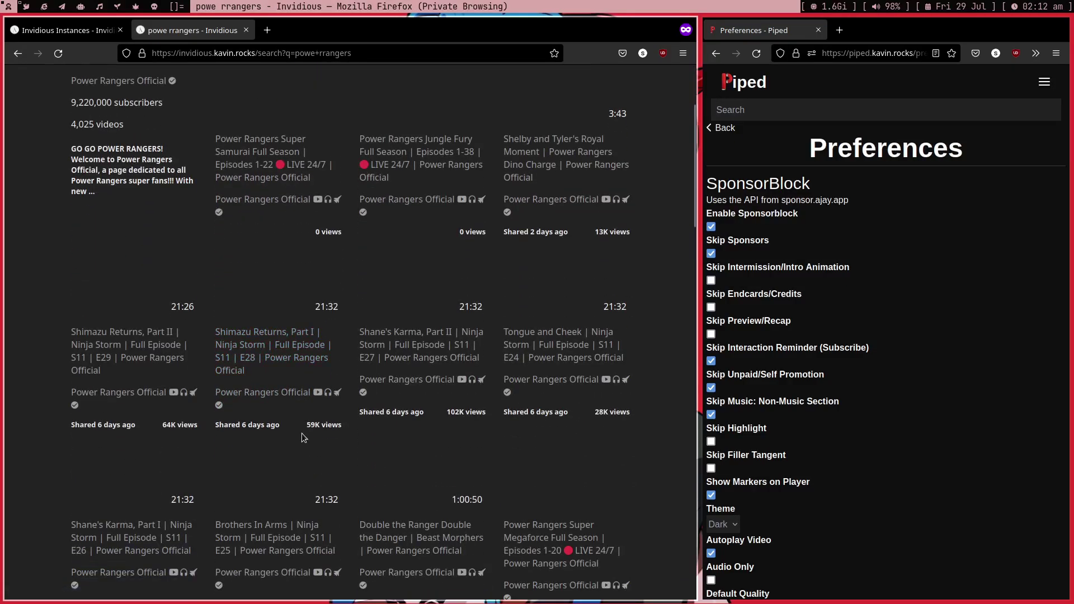
pyautogui.scroll(3, 303, 437)
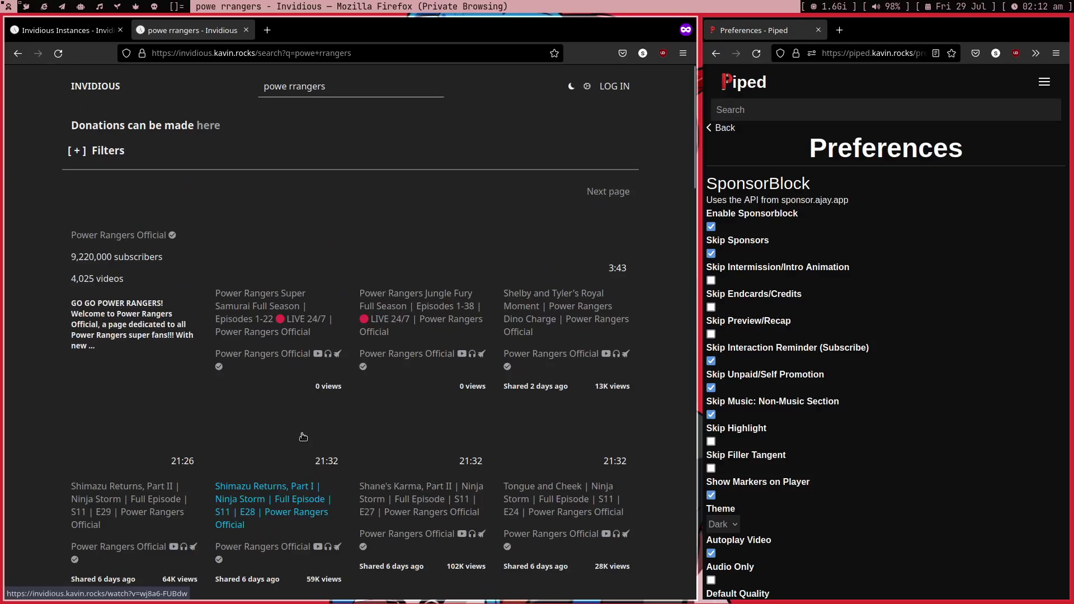
pyautogui.scroll(-3, 303, 437)
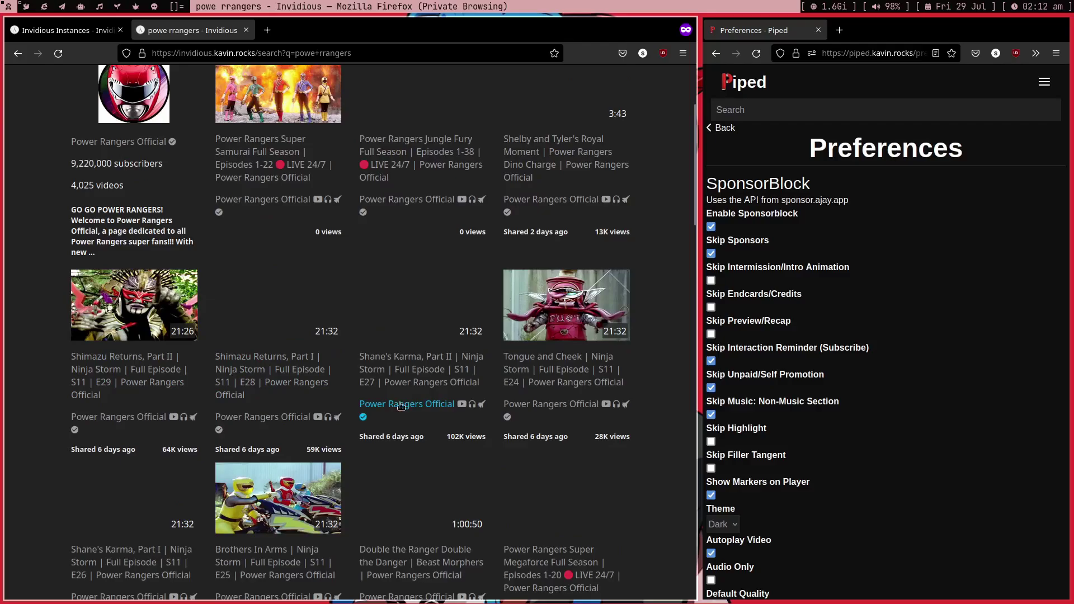
pyautogui.click(134, 358)
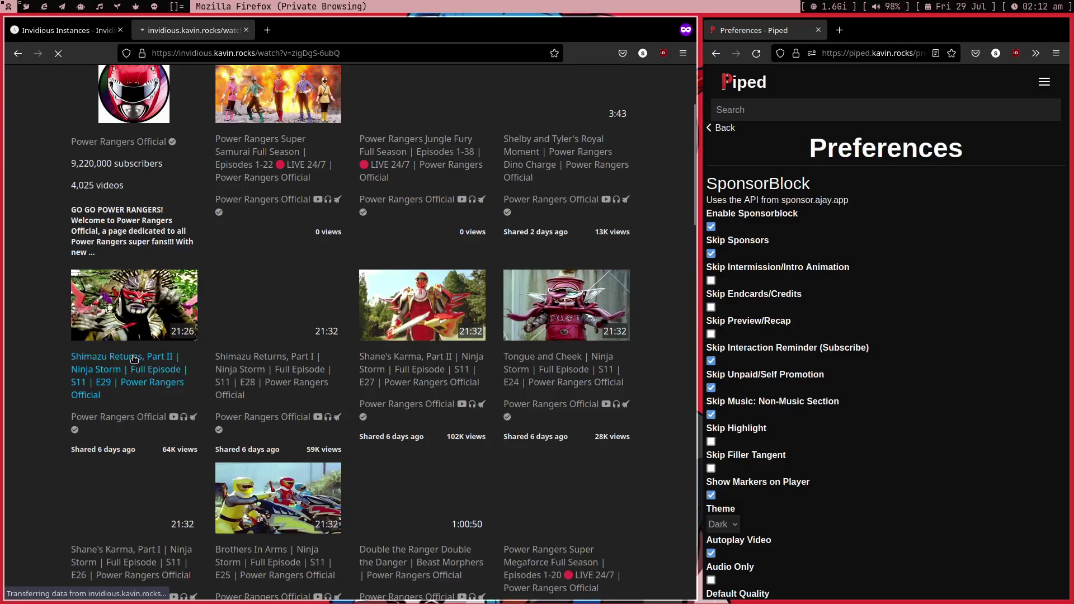
pyautogui.scroll(4, 134, 358)
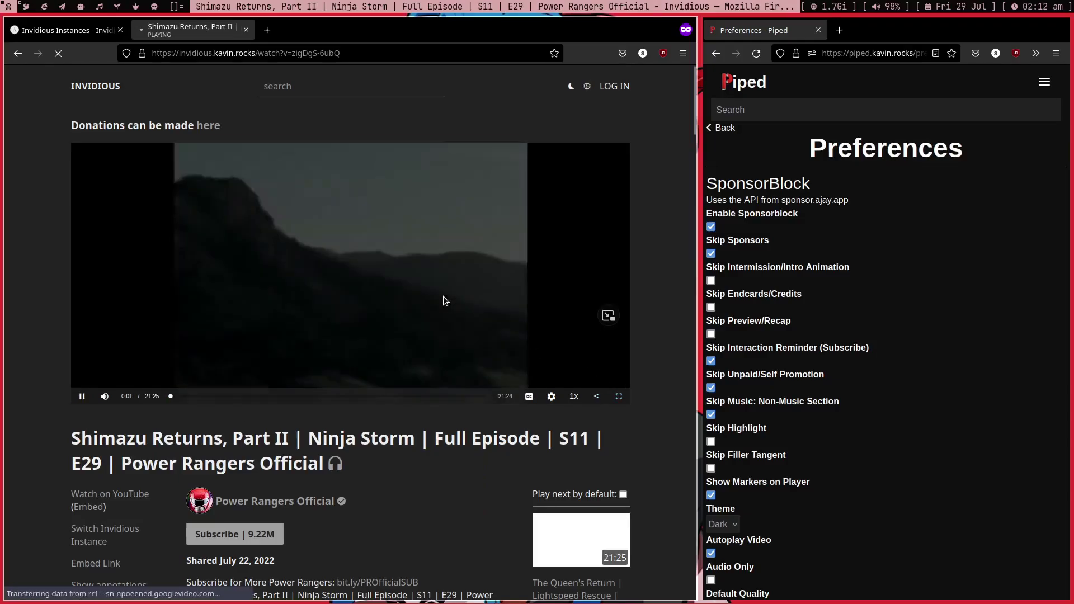
# Pause the episode, check the playback speed choices, and resume playing.
pyautogui.click(443, 297)
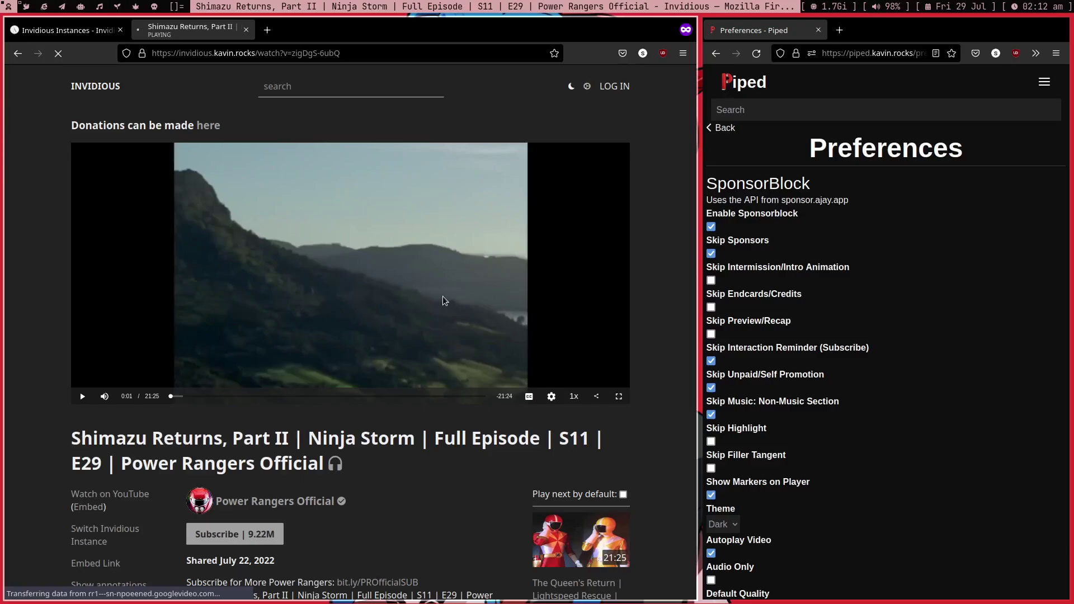
pyautogui.click(573, 396)
pyautogui.click(577, 358)
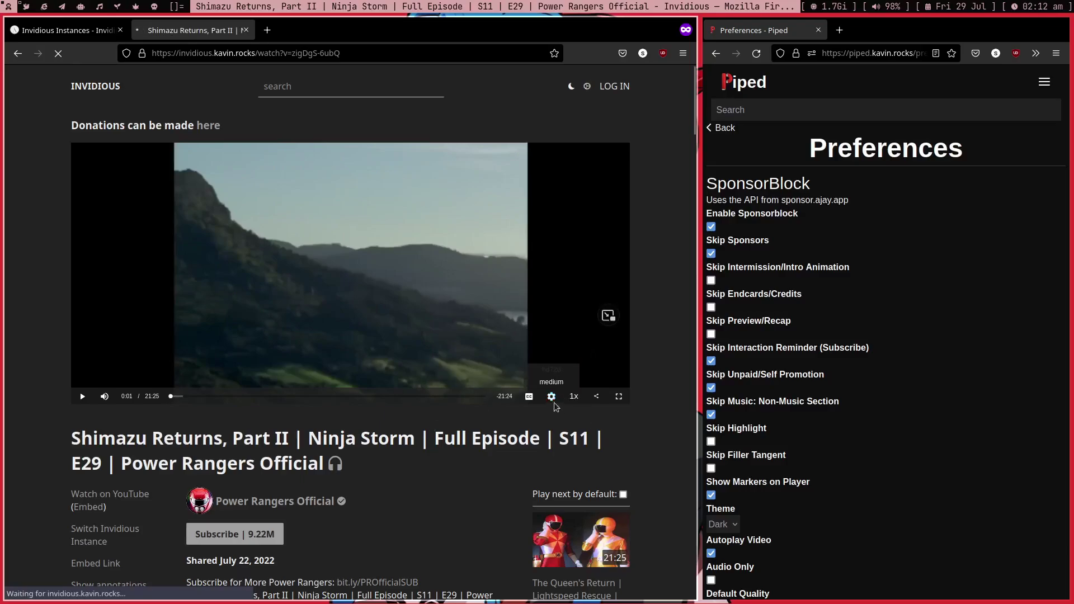
# Close Invidious, set Piped's country to Korea (Democratic People's Republic of), and view Trending.
pyautogui.press('super+shift+q')
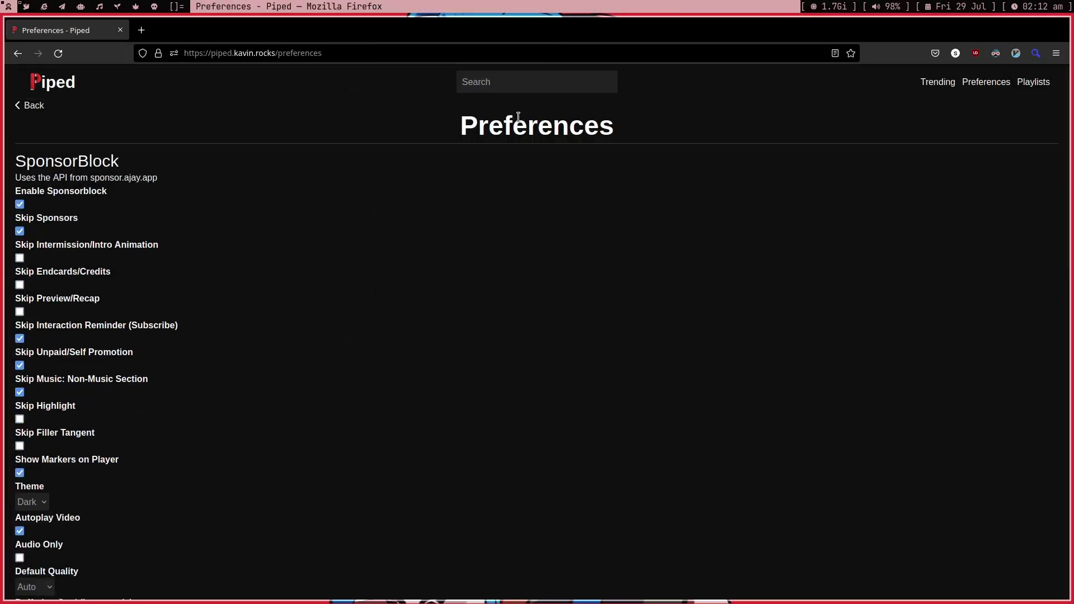
pyautogui.scroll(-5, 350, 379)
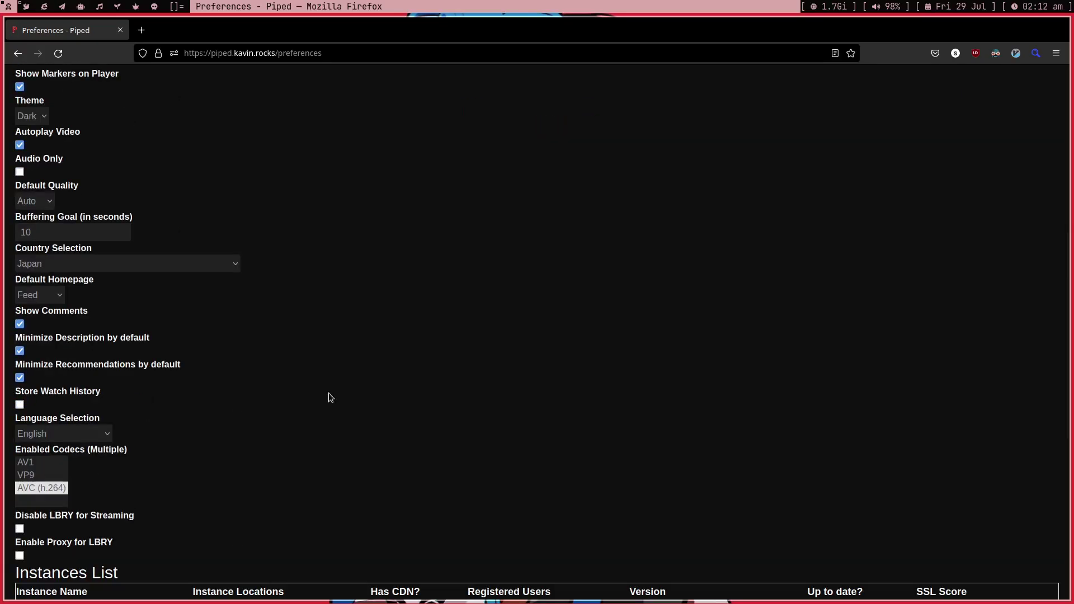
pyautogui.click(126, 263)
pyautogui.scroll(-3, 83, 465)
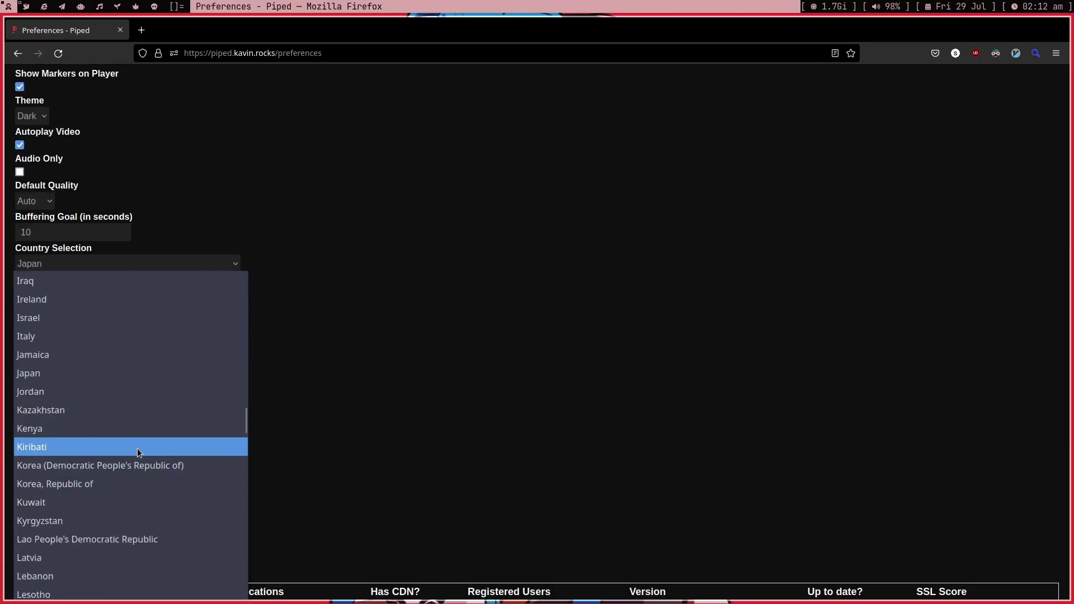
pyautogui.click(105, 465)
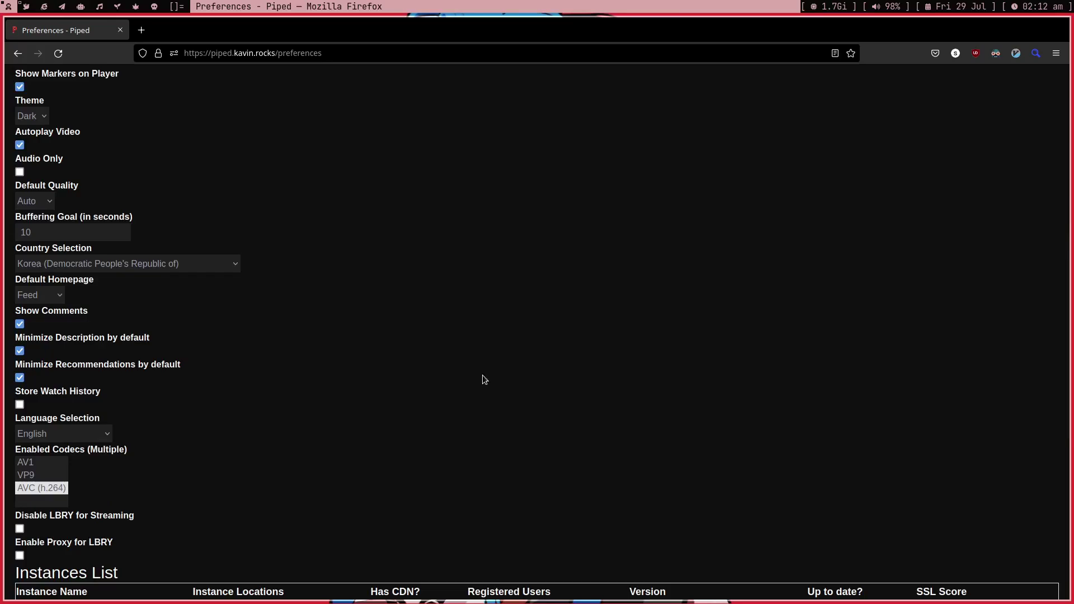
pyautogui.scroll(8, 483, 375)
pyautogui.click(937, 82)
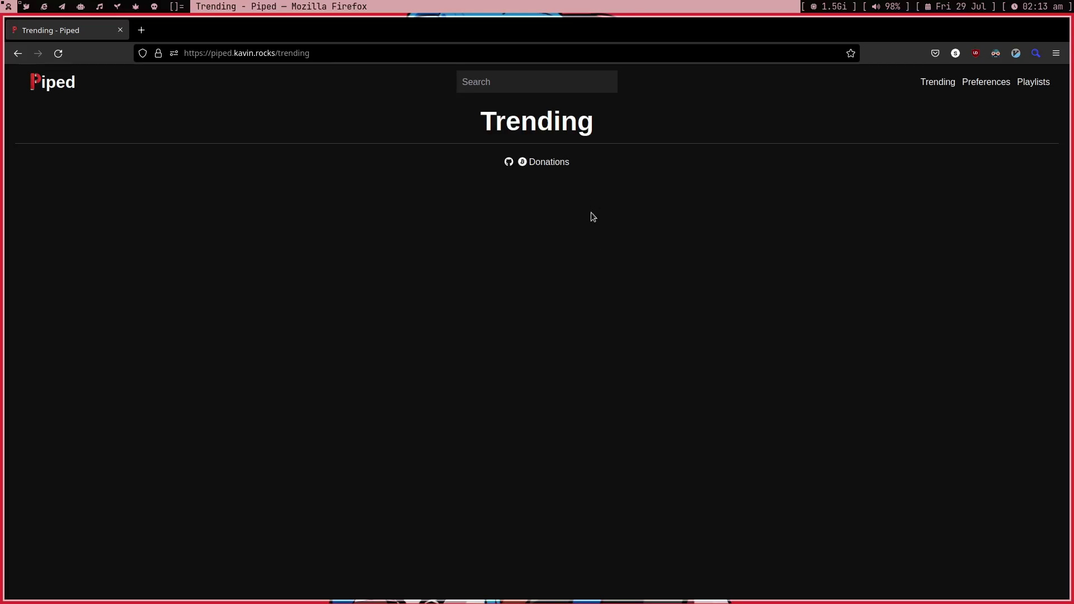
pyautogui.click(1056, 53)
pyautogui.click(957, 144)
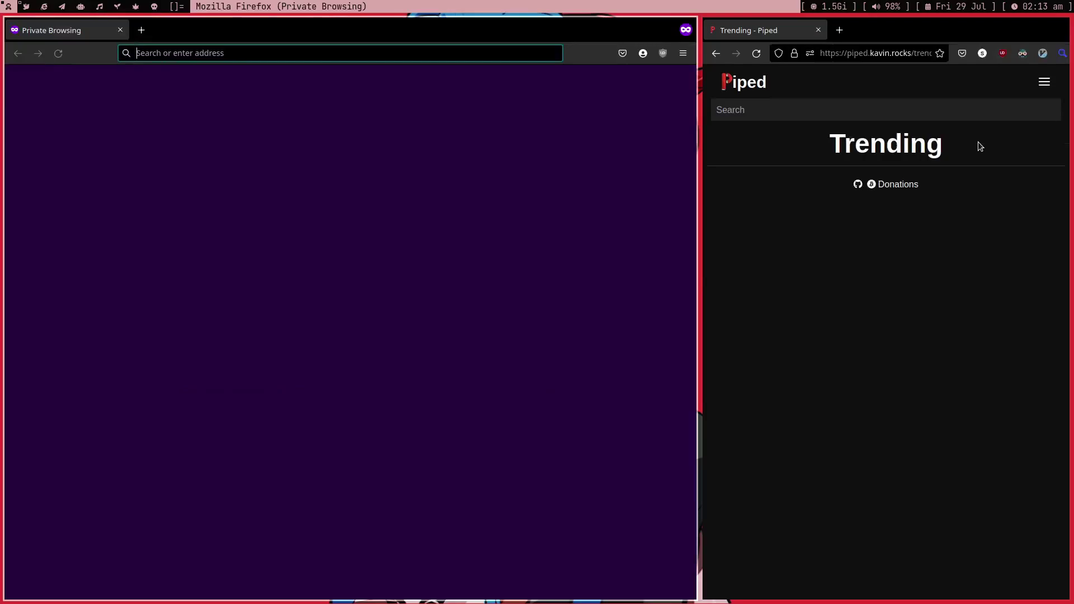
pyautogui.click(368, 52)
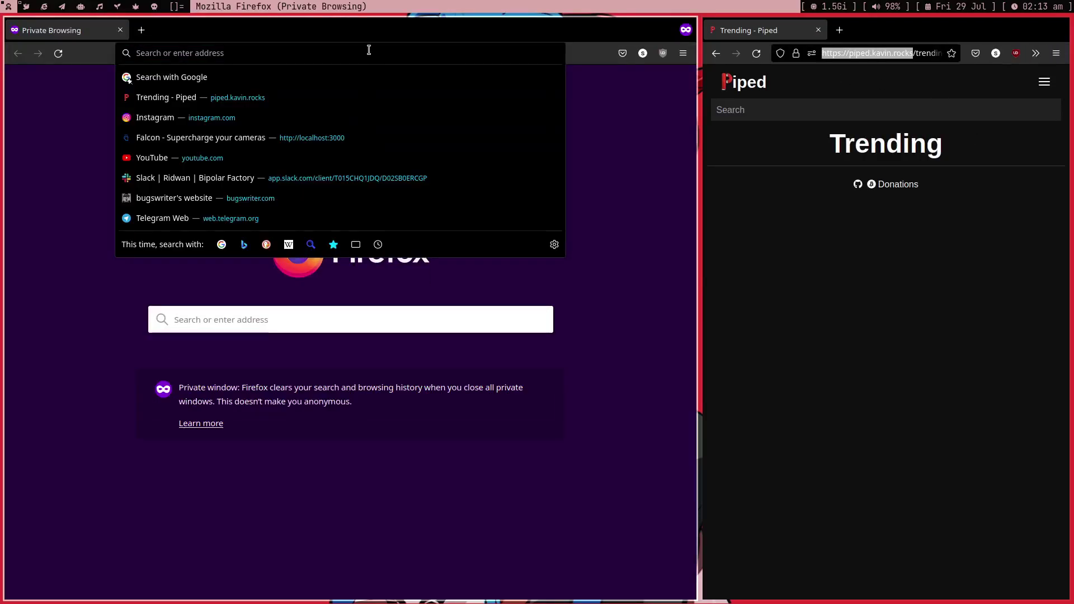
pyautogui.click(877, 54)
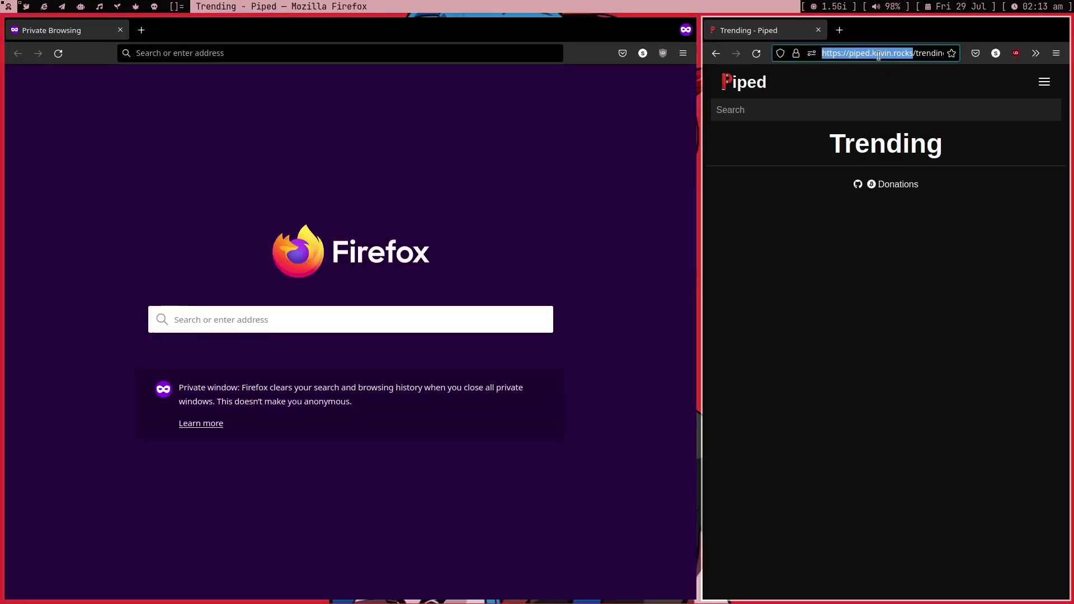
pyautogui.rightClick(877, 53)
pyautogui.click(891, 192)
pyautogui.click(280, 52)
pyautogui.hotkey('ctrl', 'v')
pyautogui.press('Return')
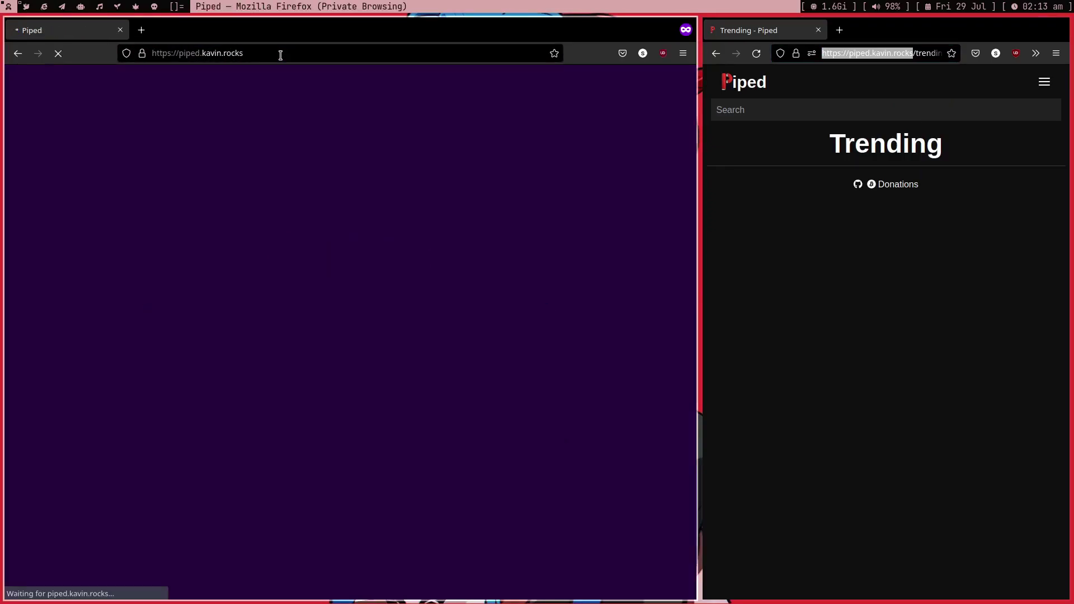
pyautogui.click(664, 81)
pyautogui.click(329, 160)
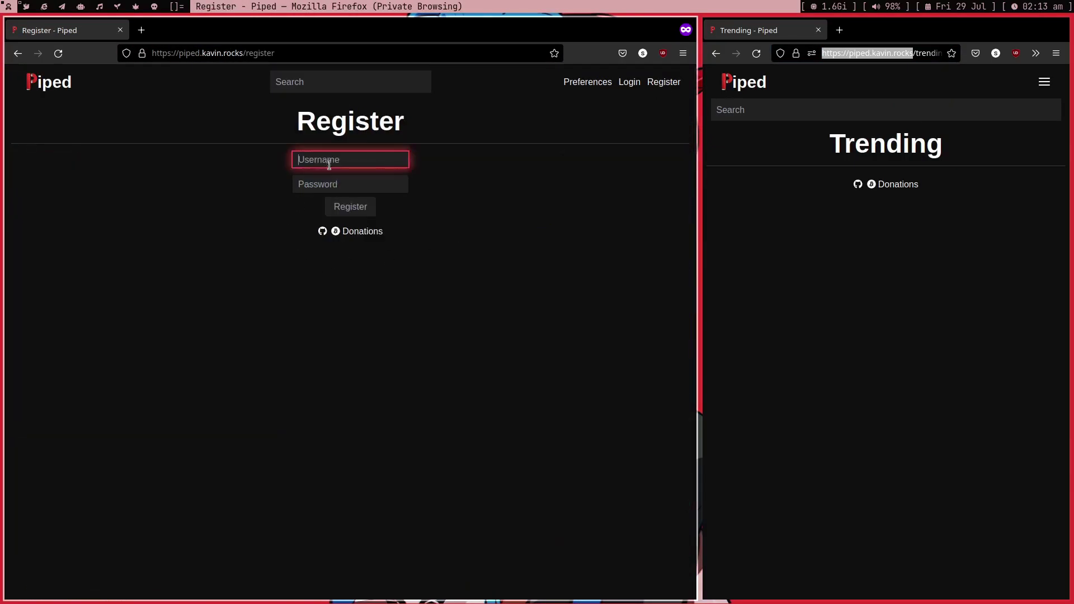
pyautogui.click(318, 181)
pyautogui.click(274, 244)
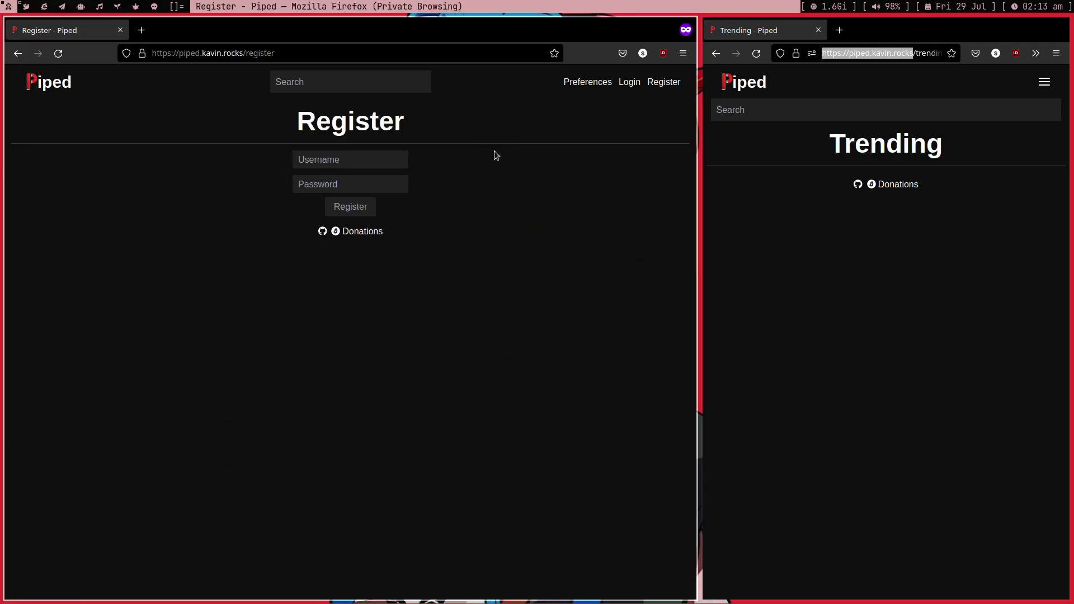
pyautogui.click(629, 82)
pyautogui.click(336, 183)
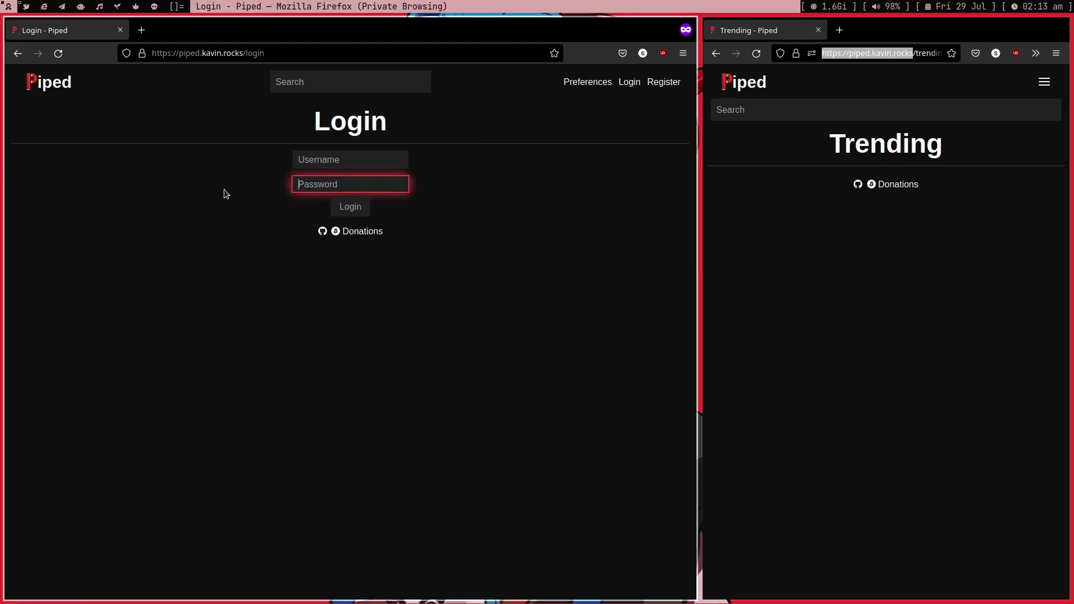
pyautogui.click(224, 194)
# Close the private browsing window, then the remaining Piped Trending window.
pyautogui.hotkey('ctrl', 'w')
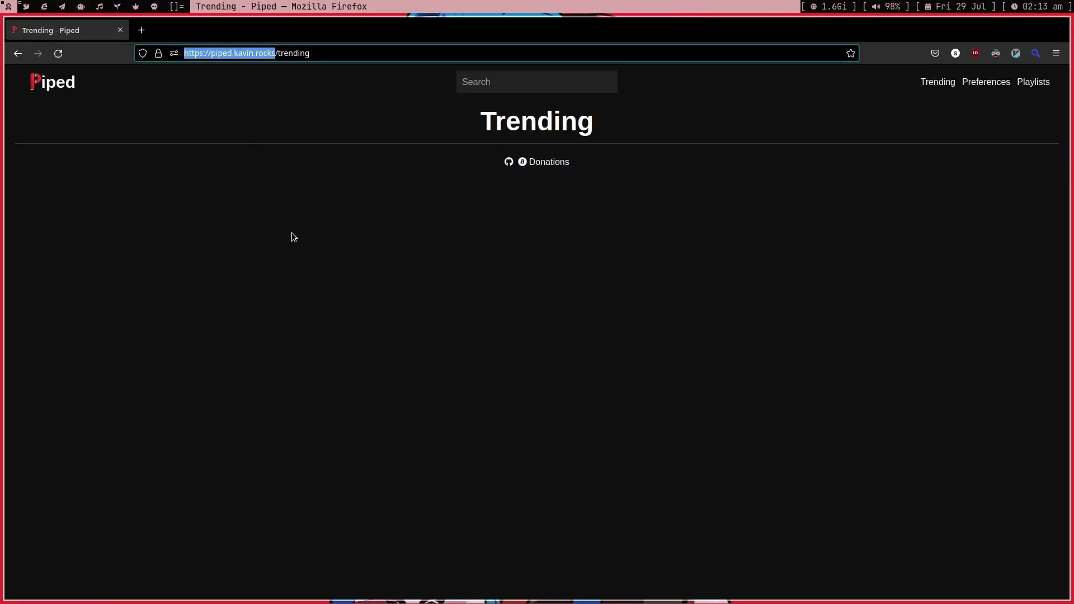
pyautogui.hotkey('ctrl', 'w')
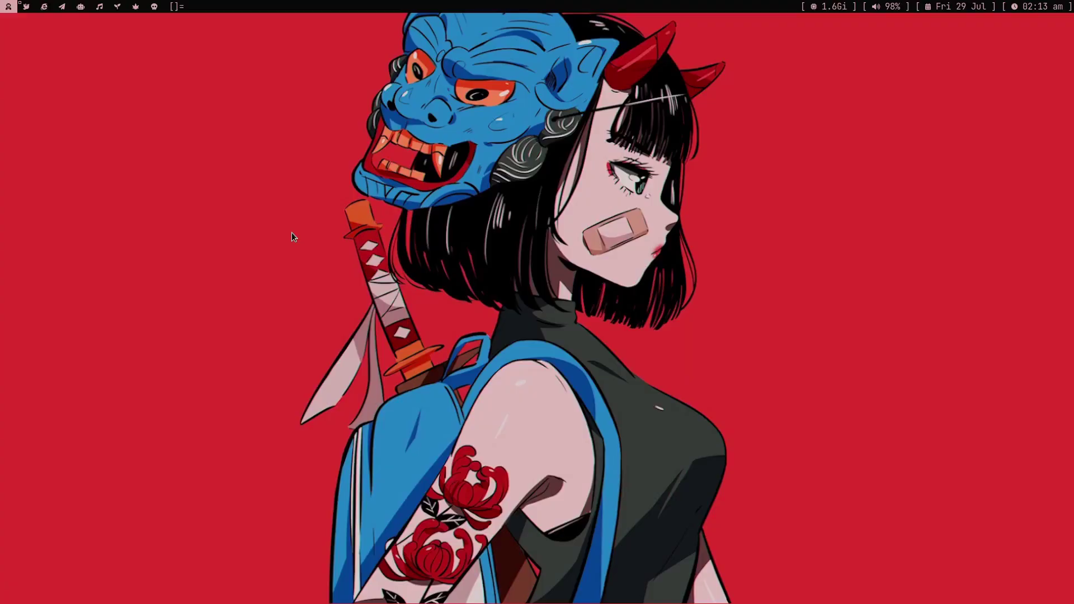